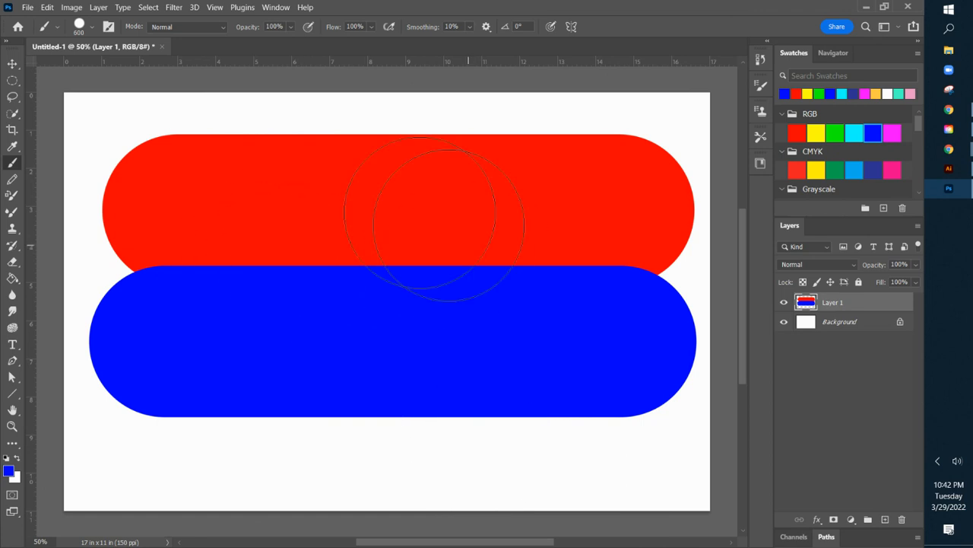
Step: Activate the Mixer Brush, show its brush settings with the other panels collapsed, and set the brush size to 77 px
{"action": "left_click", "coordinate": [13, 213]}
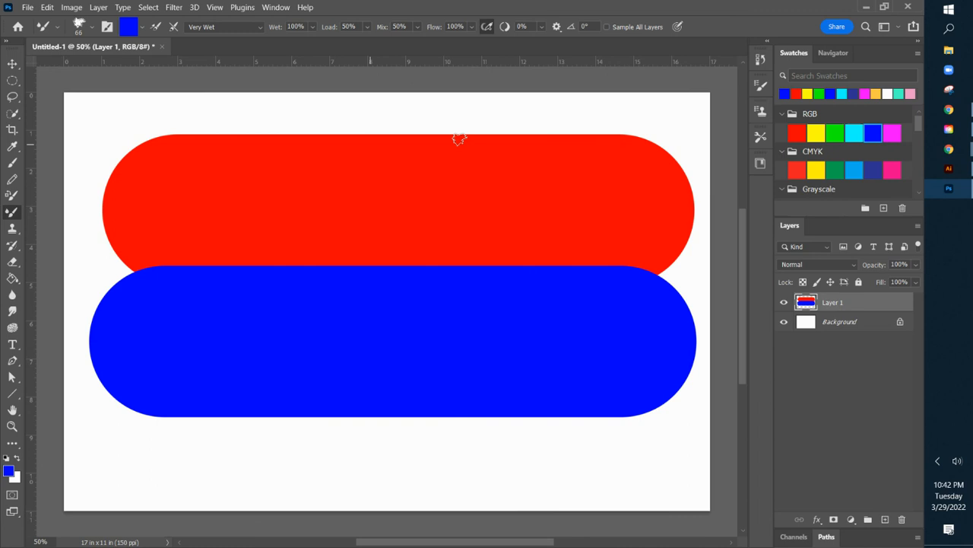
{"action": "left_click", "coordinate": [761, 86]}
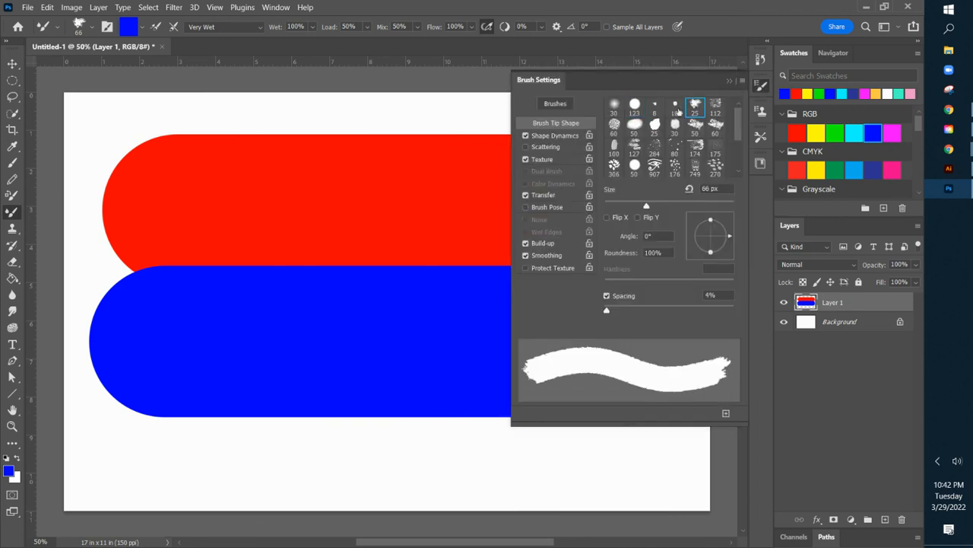
{"action": "left_click", "coordinate": [919, 44]}
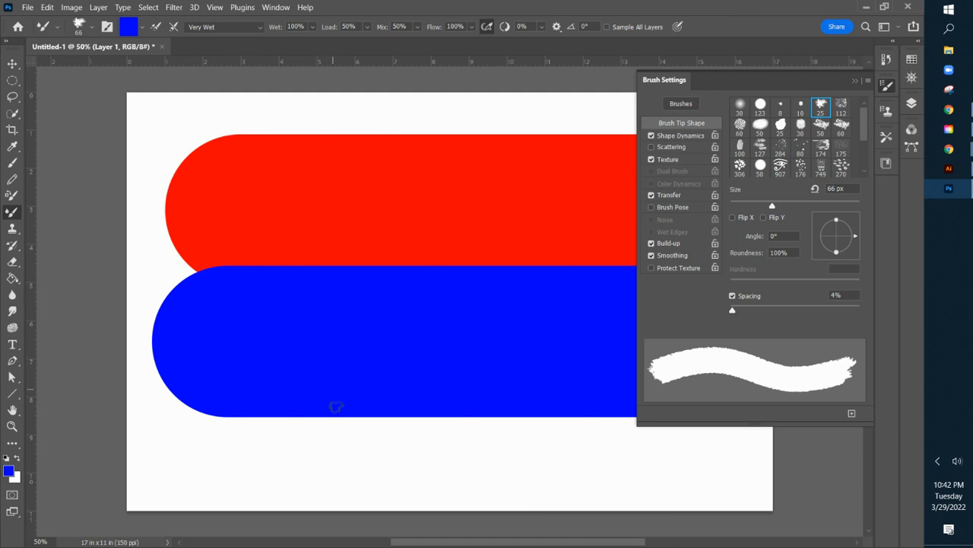
{"action": "left_click_drag", "start_coordinate": [331, 434], "coordinate": [228, 431]}
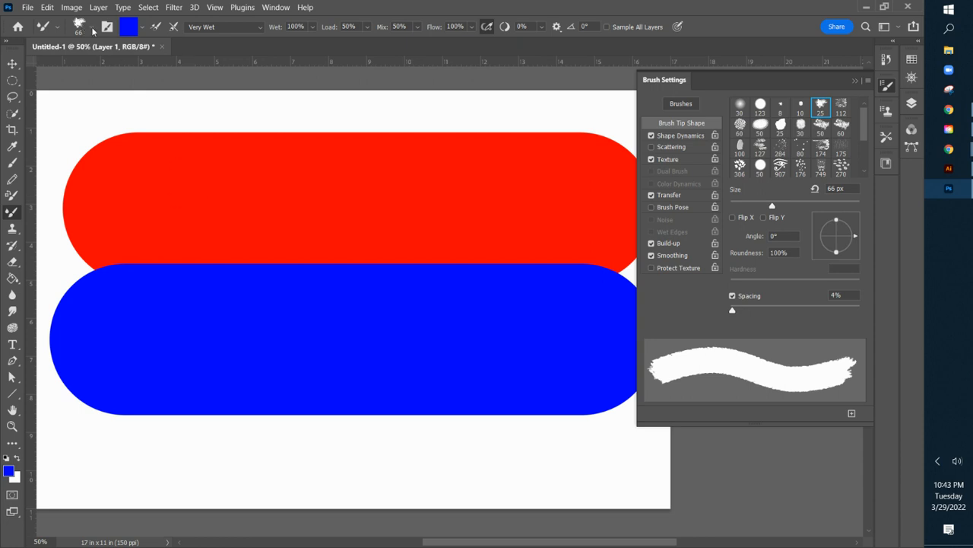
{"action": "left_click_drag", "start_coordinate": [773, 207], "coordinate": [779, 205]}
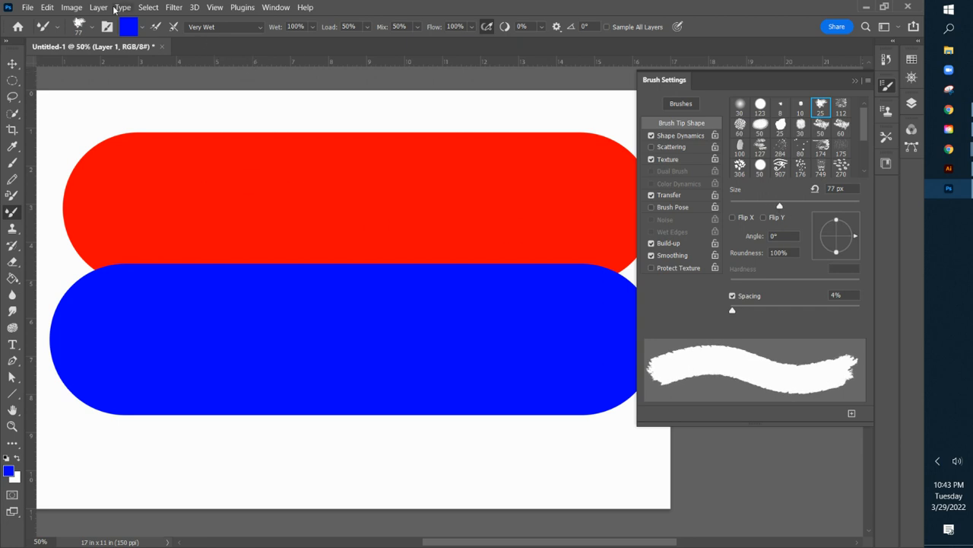
{"action": "left_click", "coordinate": [91, 27]}
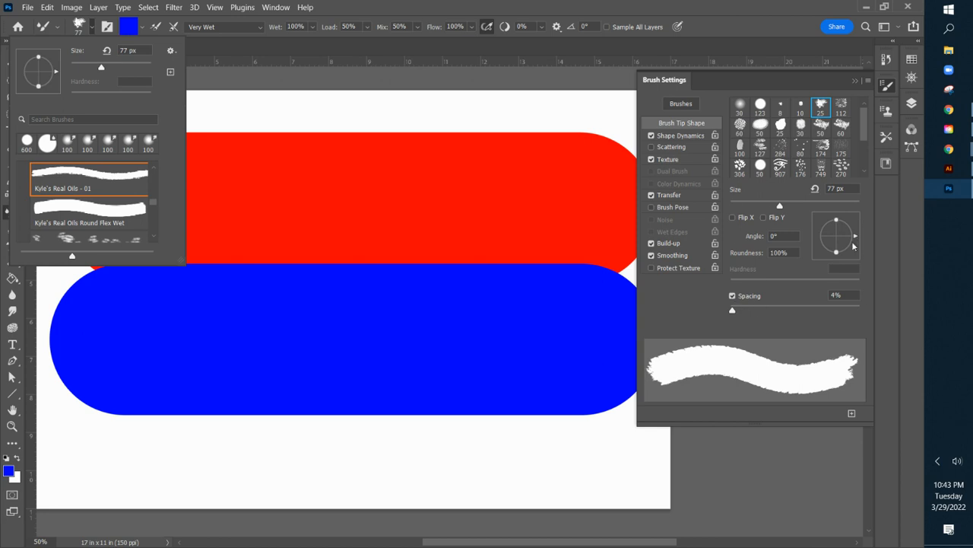
{"action": "left_click", "coordinate": [110, 29]}
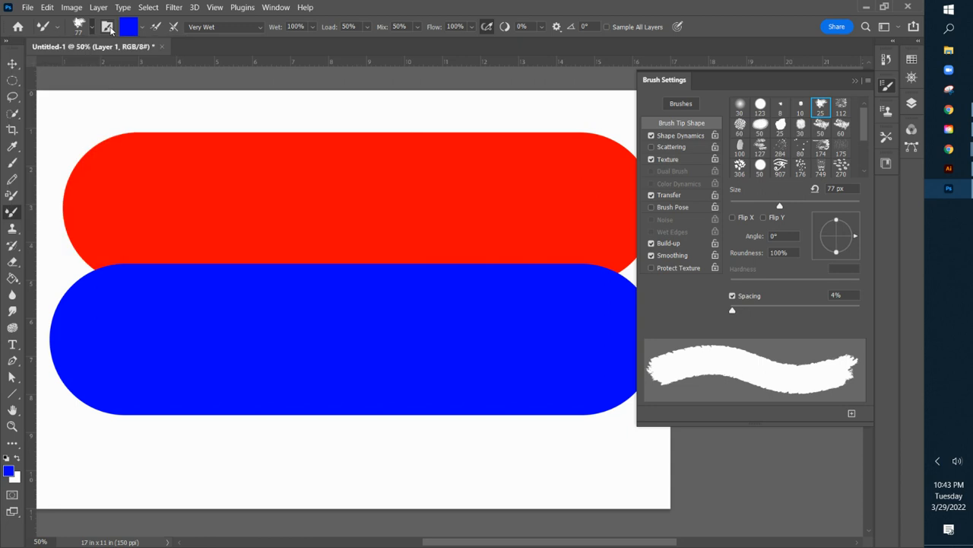
{"action": "left_click", "coordinate": [111, 29]}
{"action": "left_click", "coordinate": [110, 29]}
Step: Paint a short blue test stroke above the red band, undo it, and clean the mixer brush
{"action": "left_click_drag", "start_coordinate": [159, 104], "coordinate": [247, 109]}
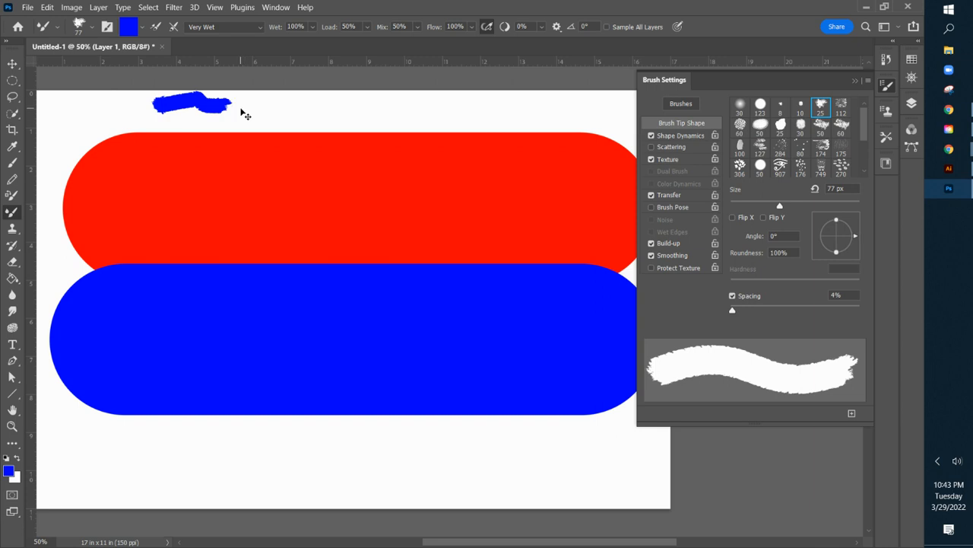
{"action": "key", "text": "ctrl+z"}
{"action": "left_click", "coordinate": [143, 29]}
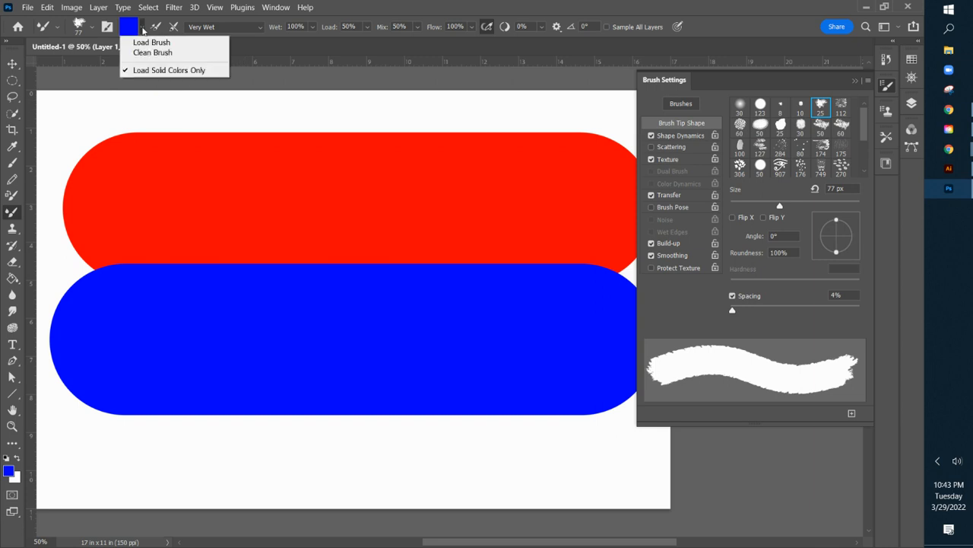
{"action": "left_click", "coordinate": [136, 50]}
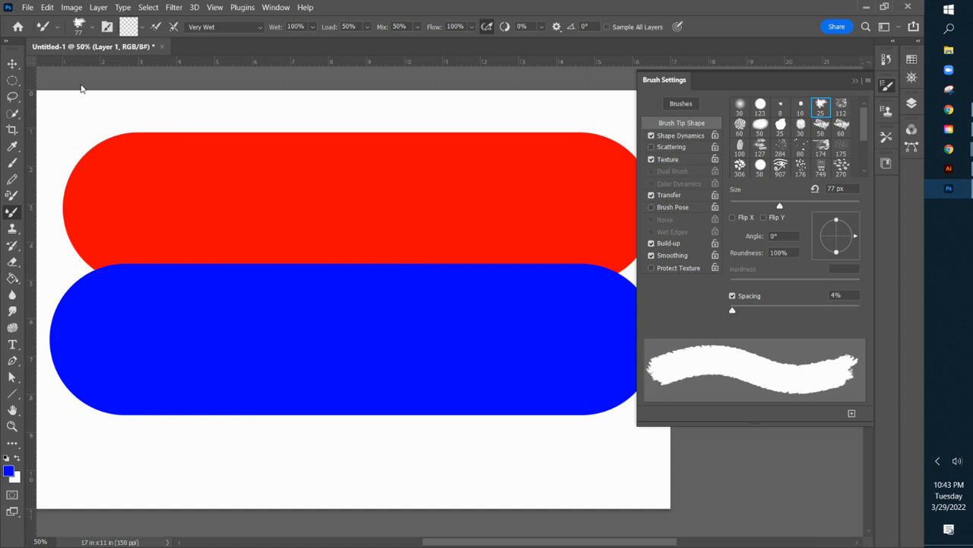
Step: Load the mixer brush with blue, paint three short test strokes above the red band, and undo them
{"action": "left_click", "coordinate": [143, 28]}
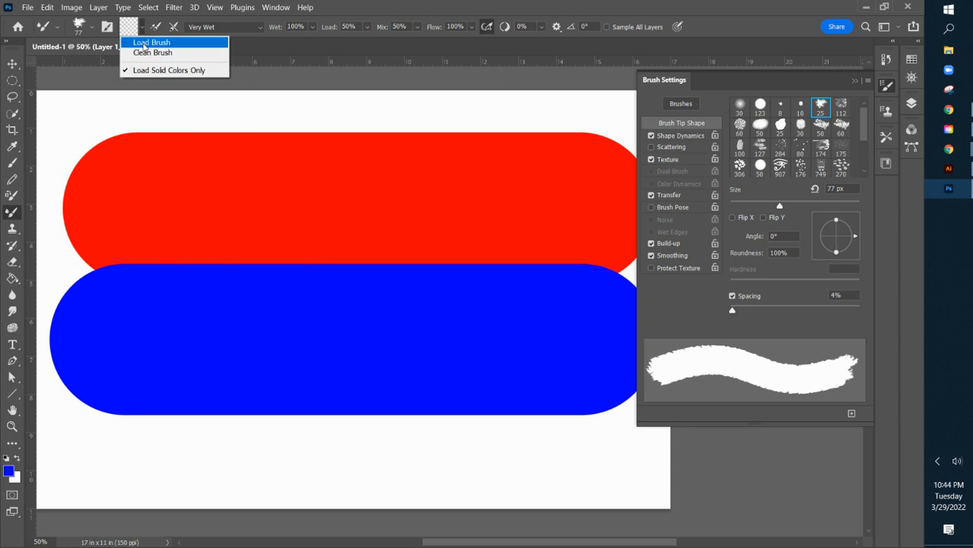
{"action": "left_click", "coordinate": [149, 43]}
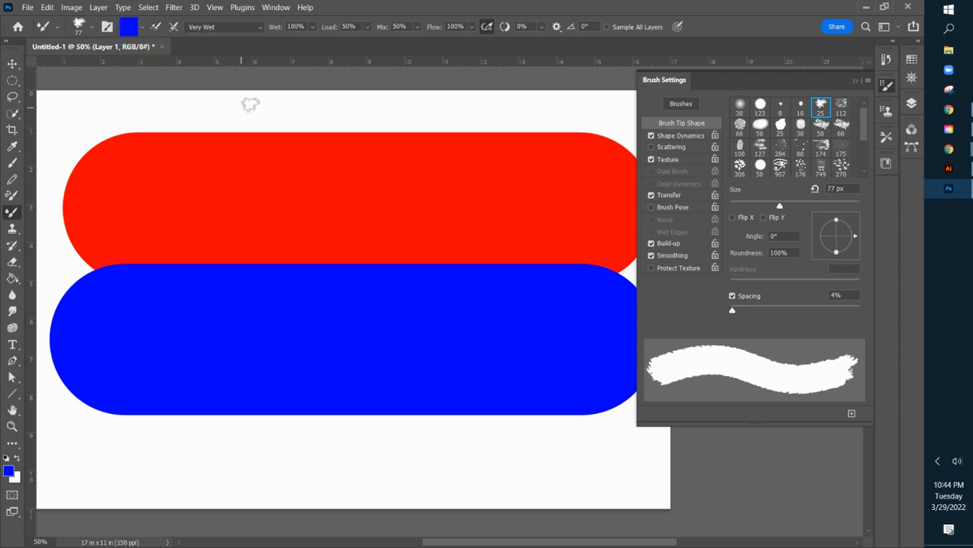
{"action": "mouse_move", "coordinate": [242, 105]}
{"action": "left_mouse_down"}
{"action": "mouse_move", "coordinate": [373, 93]}
{"action": "mouse_move", "coordinate": [424, 106]}
{"action": "mouse_move", "coordinate": [439, 94]}
{"action": "left_mouse_up"}
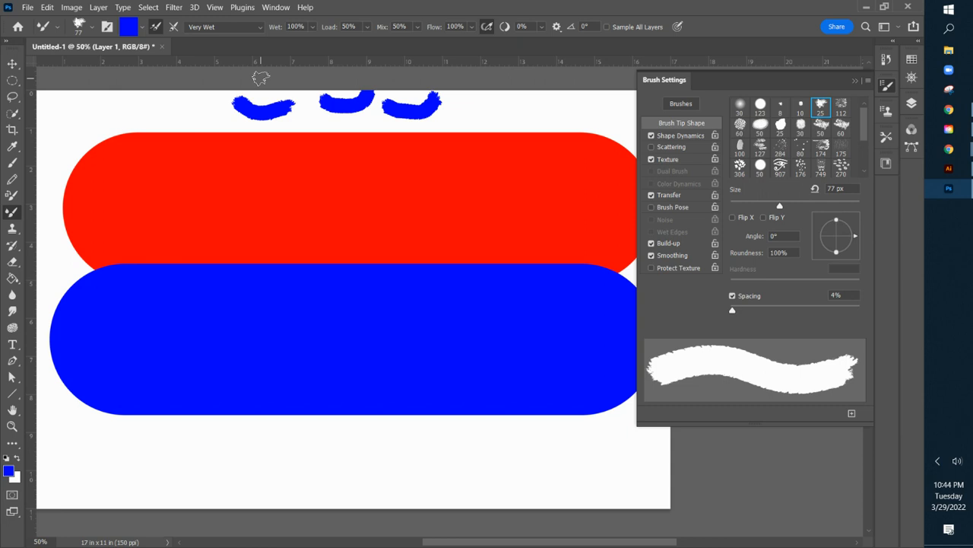
{"action": "key", "text": "ctrl+z"}
{"action": "key", "text": "ctrl+z"}
{"action": "key", "text": "ctrl+z"}
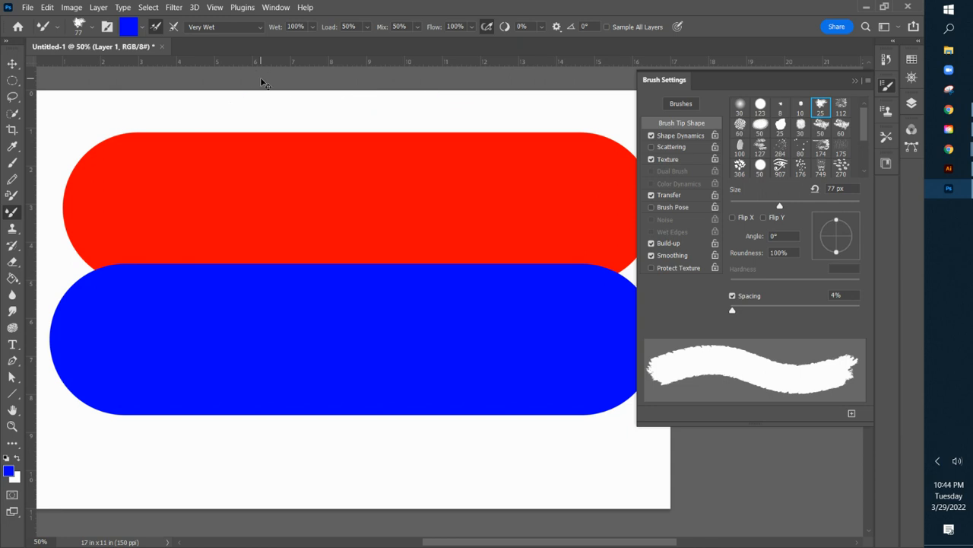
Step: Clean the mixer brush and apply the Dry, Heavy Load blending preset
{"action": "left_click", "coordinate": [143, 28]}
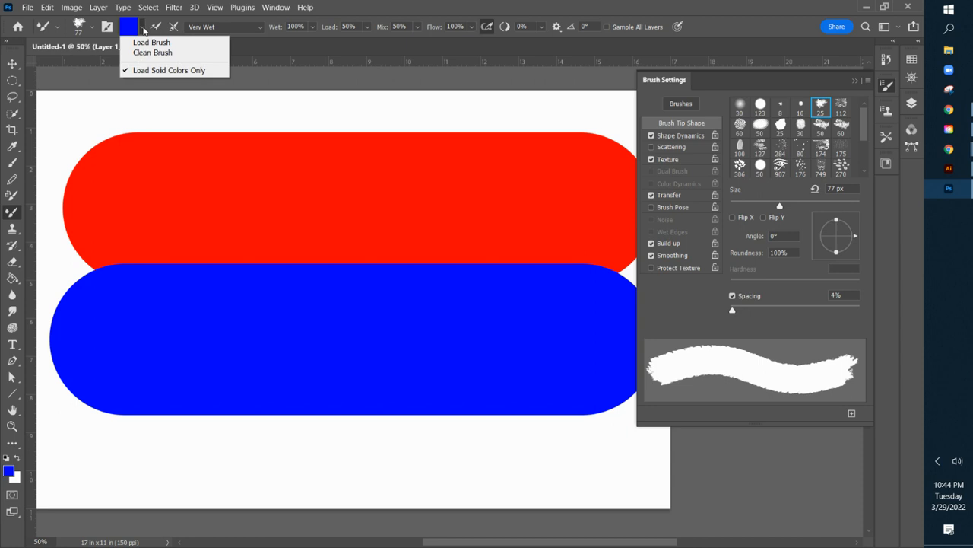
{"action": "left_click", "coordinate": [139, 53]}
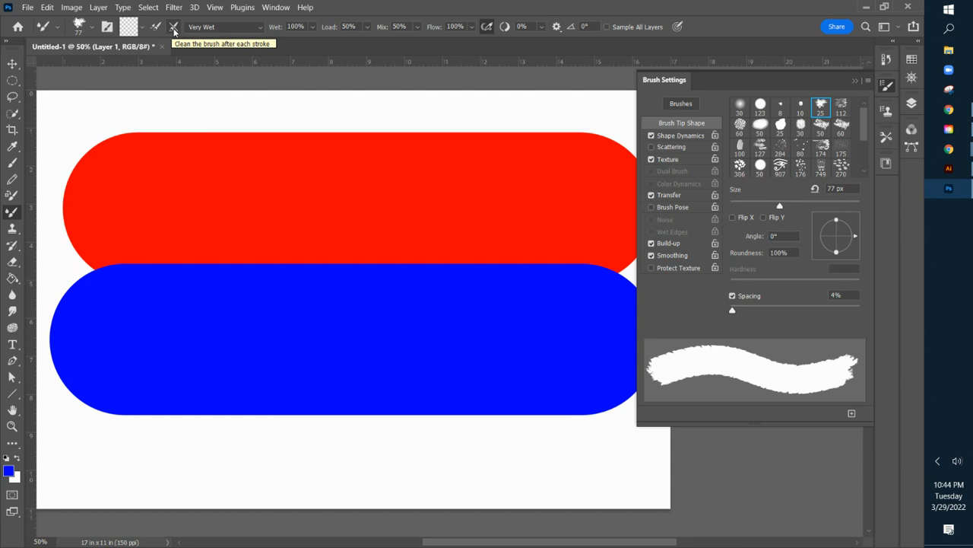
{"action": "left_click", "coordinate": [259, 29]}
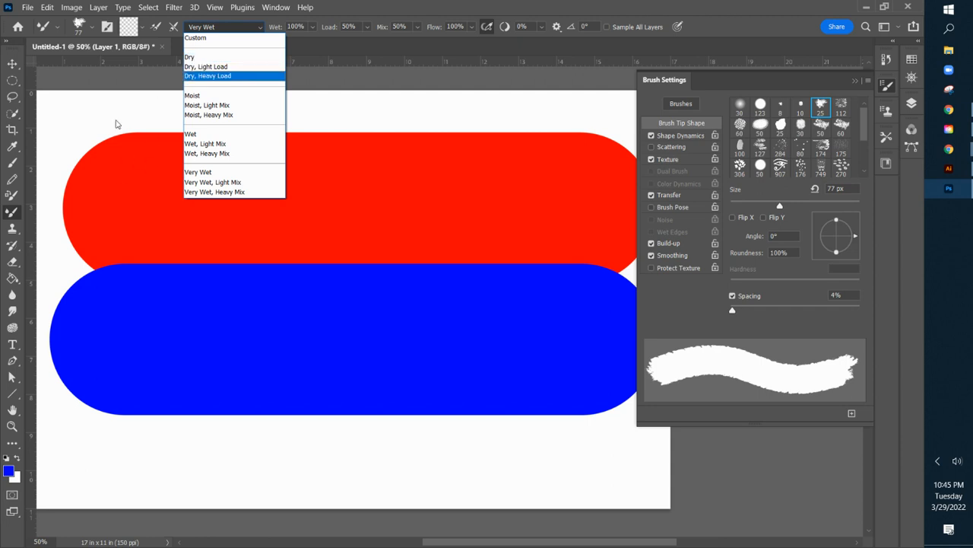
{"action": "left_click", "coordinate": [209, 76]}
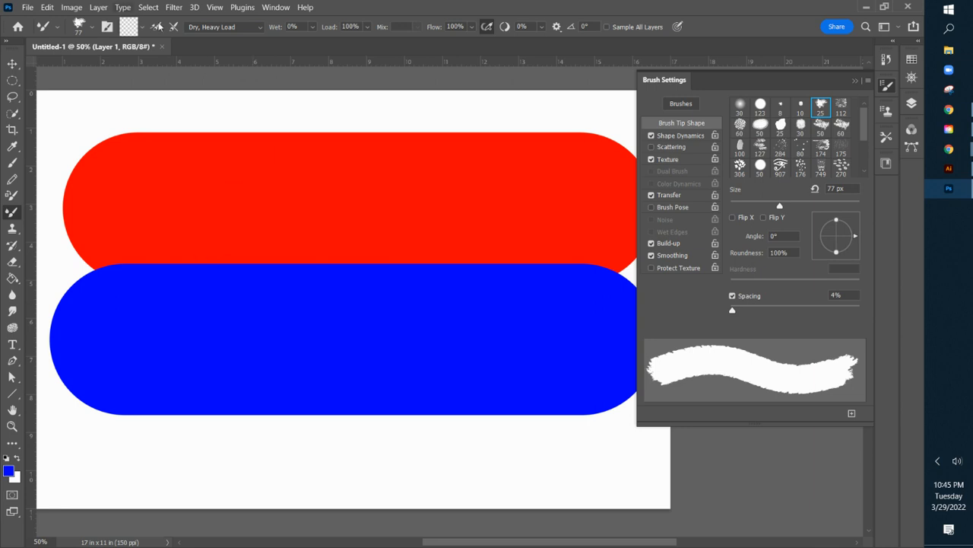
{"action": "left_click", "coordinate": [10, 471]}
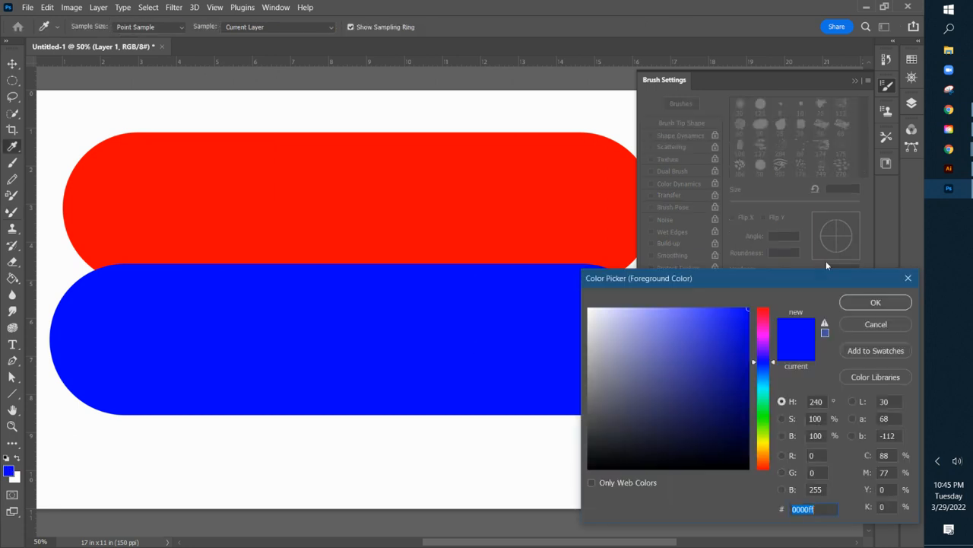
{"action": "left_click", "coordinate": [877, 324]}
{"action": "key", "text": "b"}
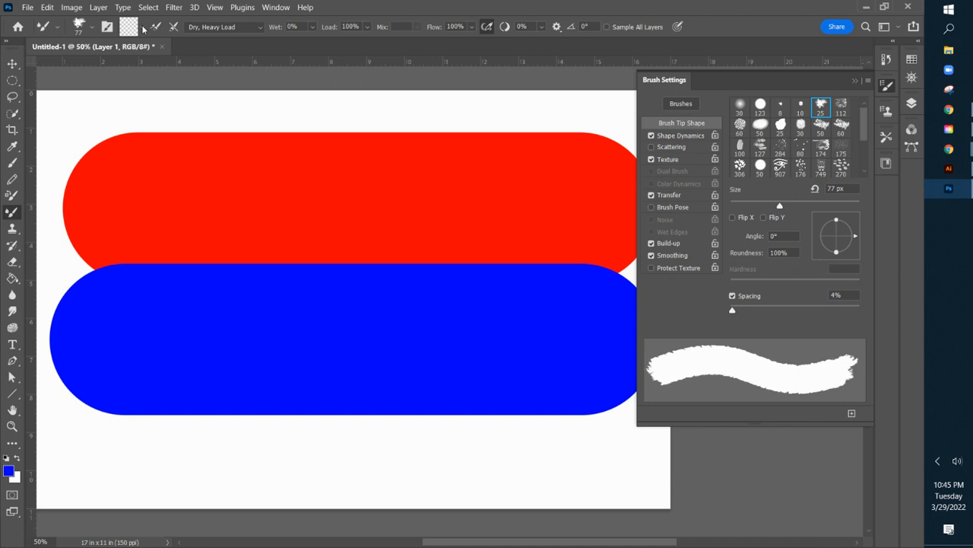
Step: Load the mixer brush with blue and paint a downward stroke across the red band into the blue one
{"action": "left_click", "coordinate": [142, 27]}
{"action": "left_click", "coordinate": [146, 43]}
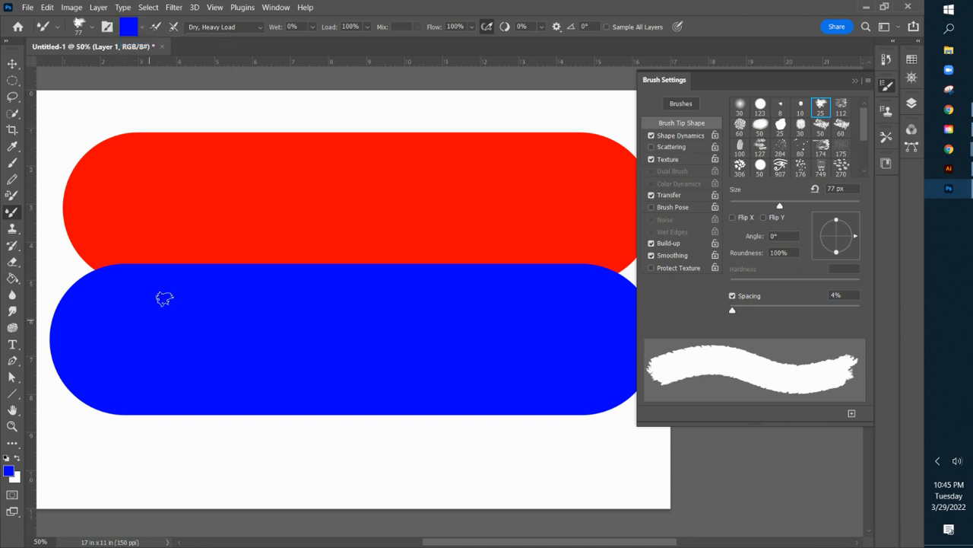
{"action": "mouse_move", "coordinate": [185, 172]}
{"action": "left_mouse_down"}
{"action": "mouse_move", "coordinate": [205, 221]}
{"action": "mouse_move", "coordinate": [203, 327]}
{"action": "left_mouse_up"}
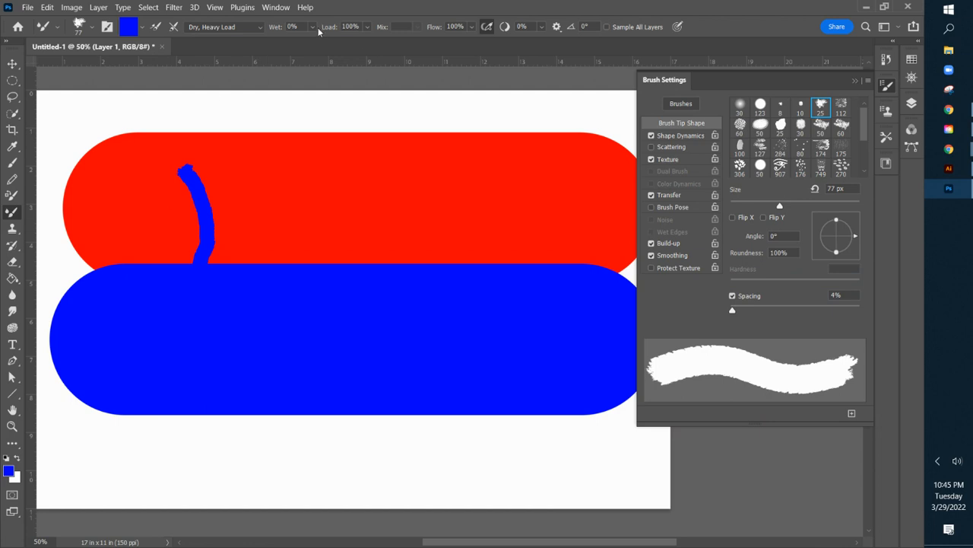
Step: Set the brush Load to 35% and paint three more downward blue strokes across the red band
{"action": "left_click", "coordinate": [365, 27]}
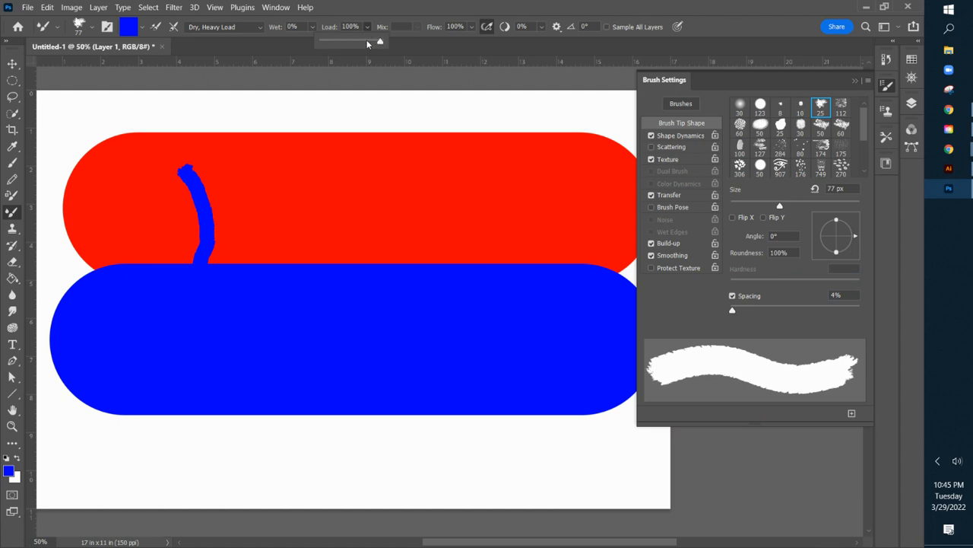
{"action": "left_click_drag", "start_coordinate": [380, 44], "coordinate": [342, 43]}
{"action": "left_click", "coordinate": [303, 169]}
{"action": "left_click_drag", "start_coordinate": [303, 169], "coordinate": [340, 233]}
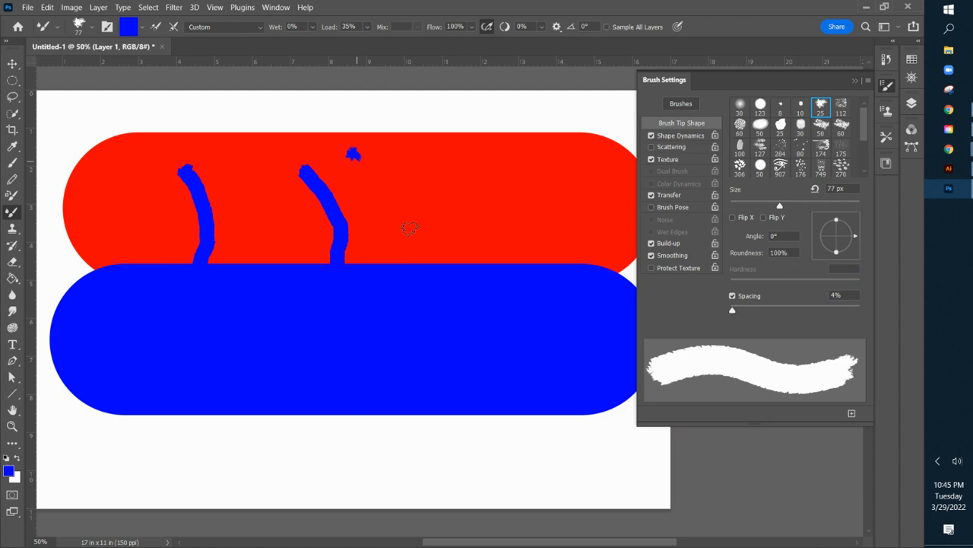
{"action": "left_click_drag", "start_coordinate": [350, 150], "coordinate": [403, 262]}
{"action": "left_click_drag", "start_coordinate": [432, 166], "coordinate": [485, 266]}
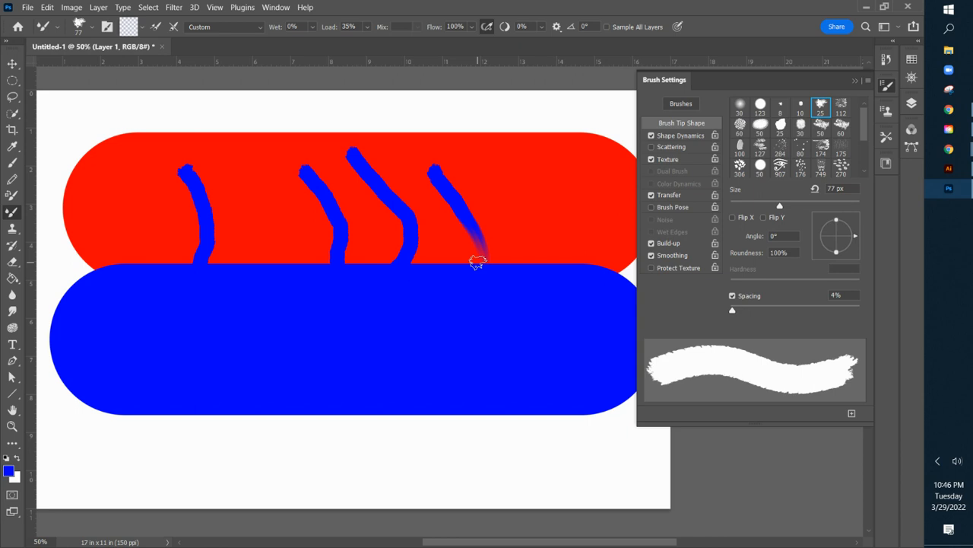
Step: Undo the four blue strokes painted across the red band
{"action": "key", "text": "ctrl+z"}
{"action": "key", "text": "ctrl+z"}
{"action": "key", "text": "ctrl+z"}
{"action": "key", "text": "ctrl+z"}
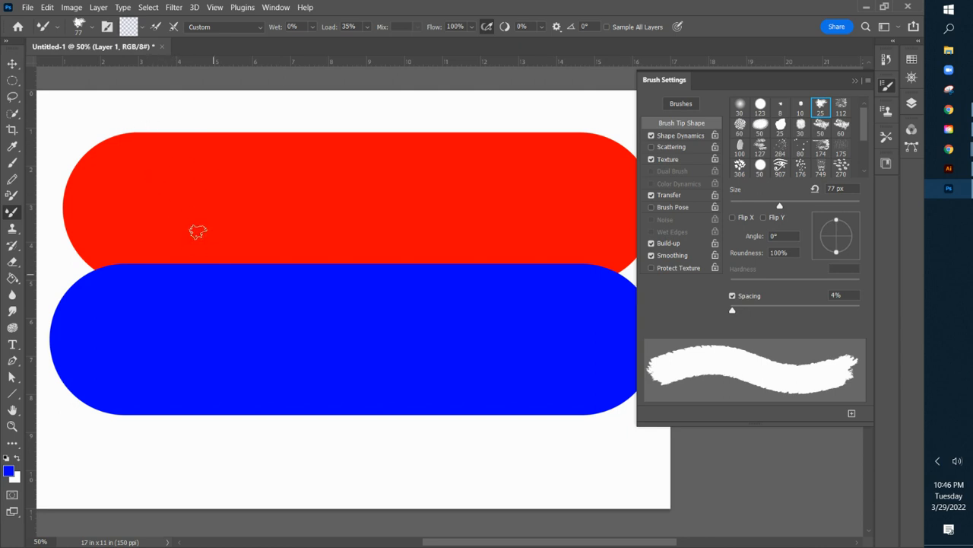
Step: Apply the Moist, Heavy Mix preset and smear several short vertical strokes across the boundary between the red and blue bands
{"action": "left_click", "coordinate": [260, 26]}
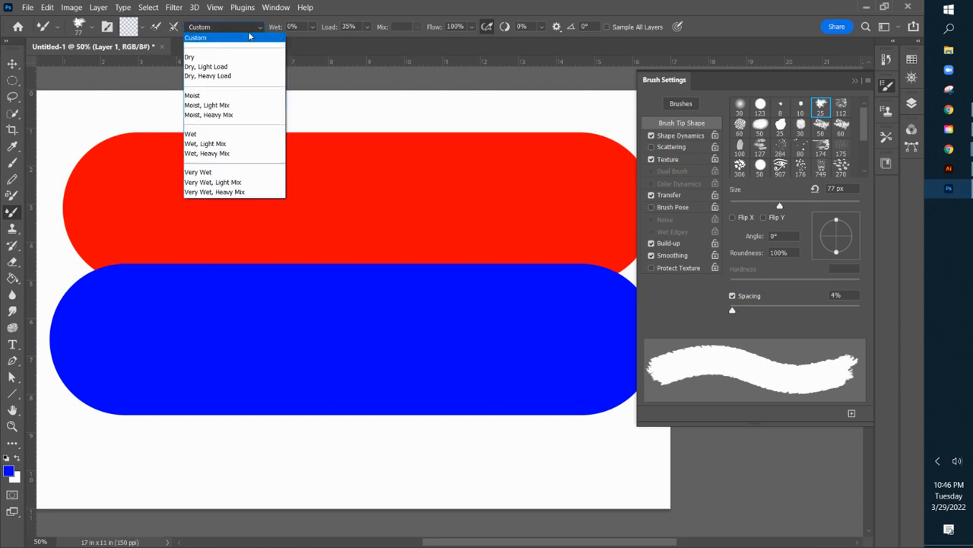
{"action": "left_click", "coordinate": [215, 115]}
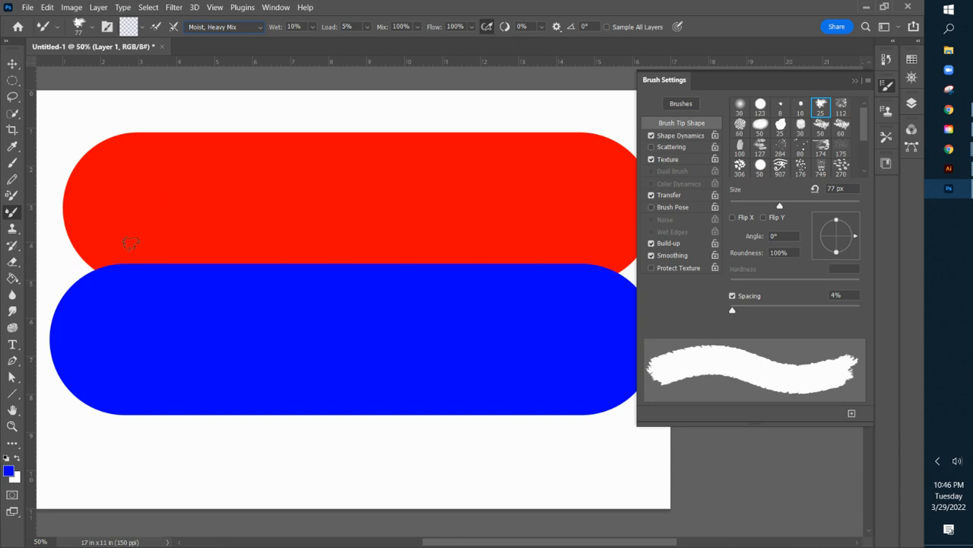
{"action": "left_click_drag", "start_coordinate": [148, 257], "coordinate": [150, 311]}
{"action": "left_click_drag", "start_coordinate": [174, 252], "coordinate": [176, 306]}
{"action": "left_click_drag", "start_coordinate": [195, 249], "coordinate": [195, 313]}
{"action": "mouse_move", "coordinate": [232, 263]}
{"action": "left_mouse_down"}
{"action": "mouse_move", "coordinate": [237, 291]}
{"action": "mouse_move", "coordinate": [222, 322]}
{"action": "left_mouse_up"}
{"action": "key", "text": "ctrl+z"}
{"action": "mouse_move", "coordinate": [230, 251]}
{"action": "left_mouse_down"}
{"action": "mouse_move", "coordinate": [233, 306]}
{"action": "mouse_move", "coordinate": [251, 285]}
{"action": "mouse_move", "coordinate": [261, 306]}
{"action": "left_mouse_up"}
{"action": "left_click_drag", "start_coordinate": [273, 247], "coordinate": [282, 302]}
Step: Set the brush Wet value to 65% and smear three longer strokes across the red and blue boundary
{"action": "left_click", "coordinate": [312, 27]}
{"action": "left_click_drag", "start_coordinate": [314, 44], "coordinate": [326, 47]}
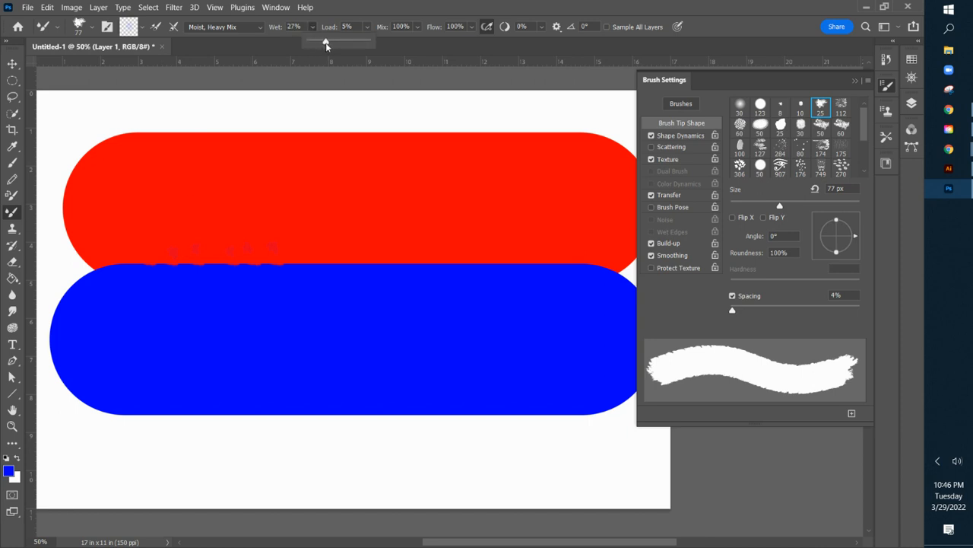
{"action": "mouse_move", "coordinate": [320, 244]}
{"action": "left_mouse_down"}
{"action": "mouse_move", "coordinate": [322, 272]}
{"action": "mouse_move", "coordinate": [298, 326]}
{"action": "left_mouse_up"}
{"action": "left_click_drag", "start_coordinate": [345, 237], "coordinate": [344, 335]}
{"action": "left_click_drag", "start_coordinate": [378, 243], "coordinate": [386, 308]}
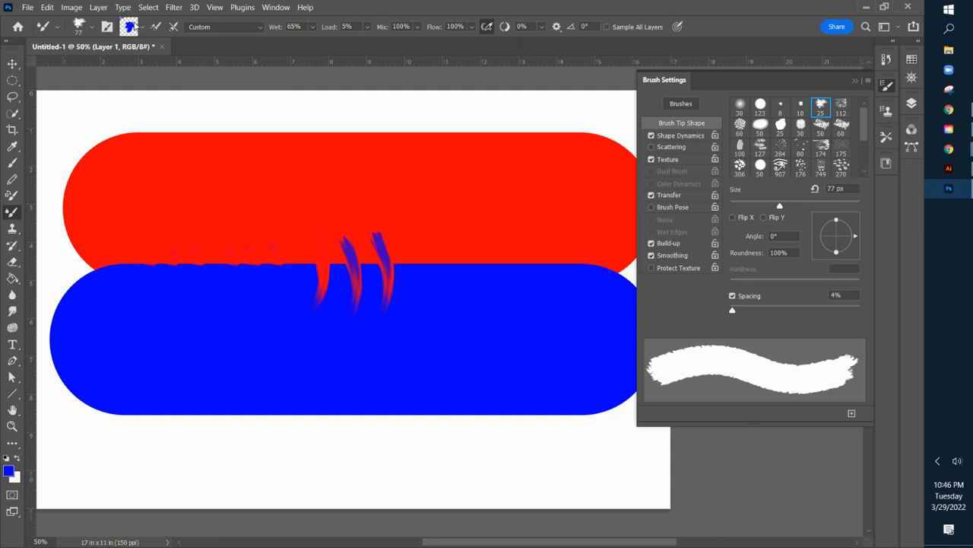
Step: Paint two short test strokes on the white area above the red band and another smear across the color boundary
{"action": "left_click_drag", "start_coordinate": [170, 109], "coordinate": [230, 112]}
{"action": "left_click_drag", "start_coordinate": [441, 262], "coordinate": [423, 311]}
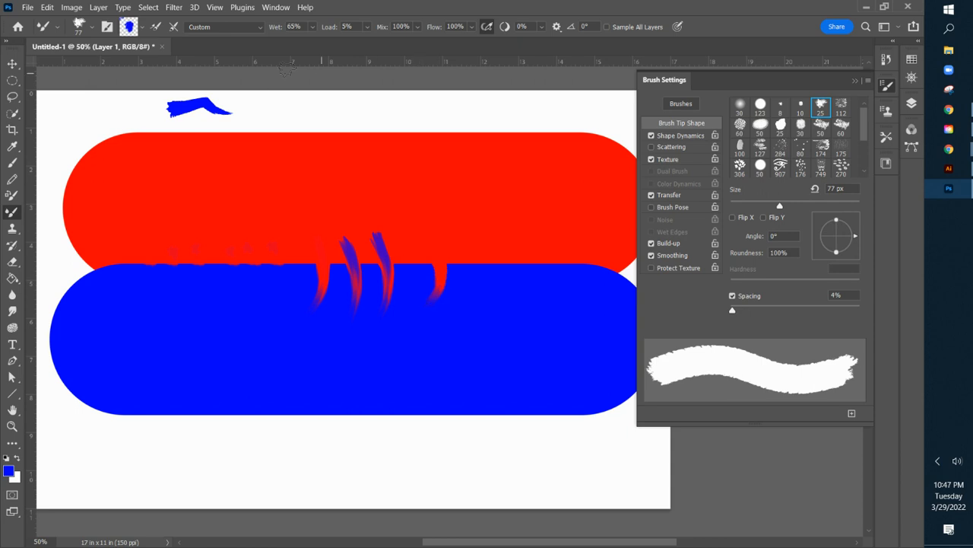
{"action": "left_click_drag", "start_coordinate": [270, 109], "coordinate": [329, 113]}
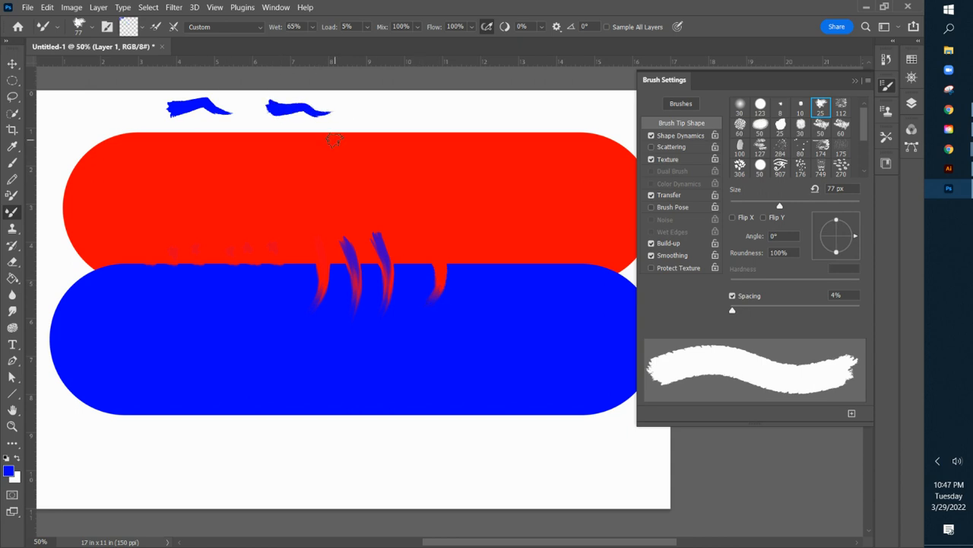
Step: Undo all the test strokes above the red band and the smears along the red and blue boundary
{"action": "key", "text": "ctrl+z"}
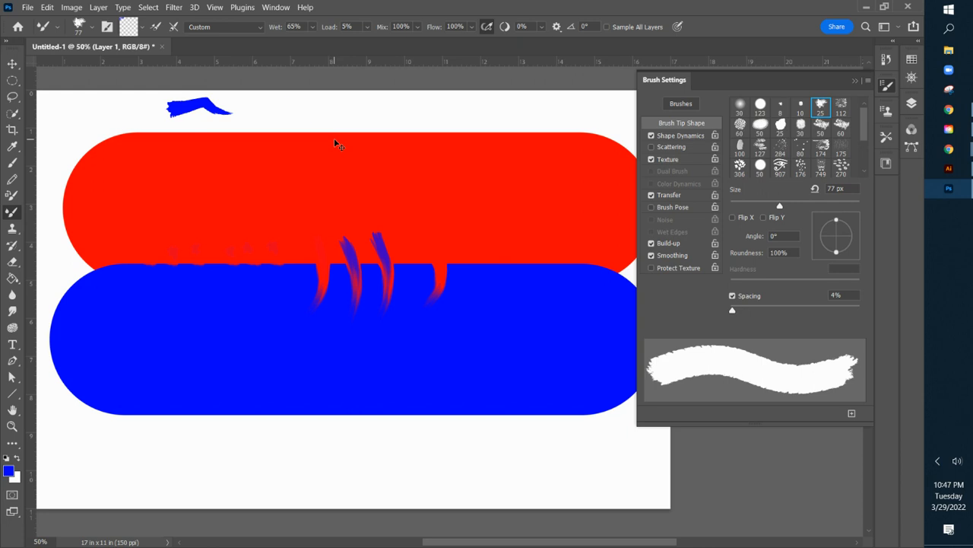
{"action": "key", "text": "ctrl+z"}
{"action": "key", "text": "ctrl+z"}
{"action": "key", "text": "ctrl+z"}
{"action": "key", "text": "ctrl+z"}
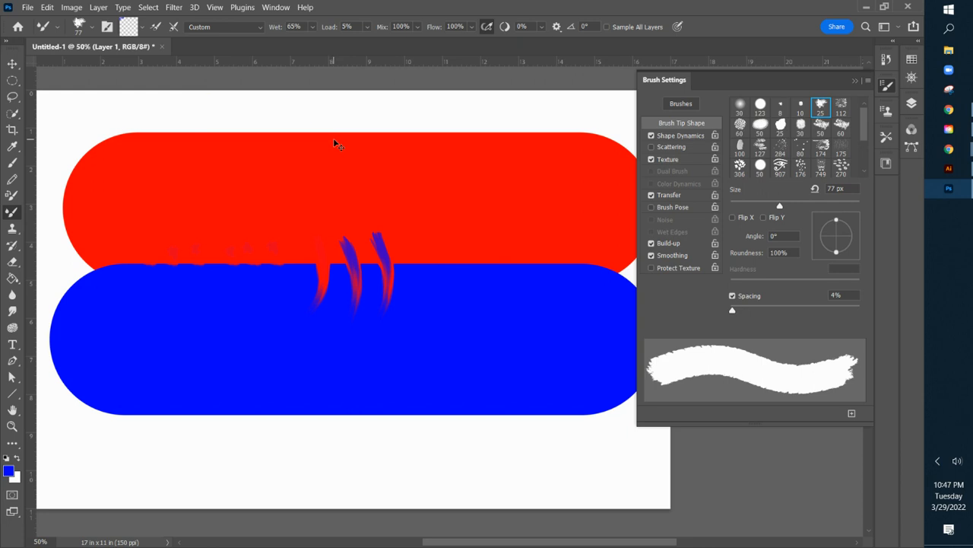
{"action": "key", "text": "ctrl+z"}
{"action": "key", "text": "ctrl+z"}
{"action": "key", "text": "ctrl+z"}
{"action": "key", "text": "ctrl+z"}
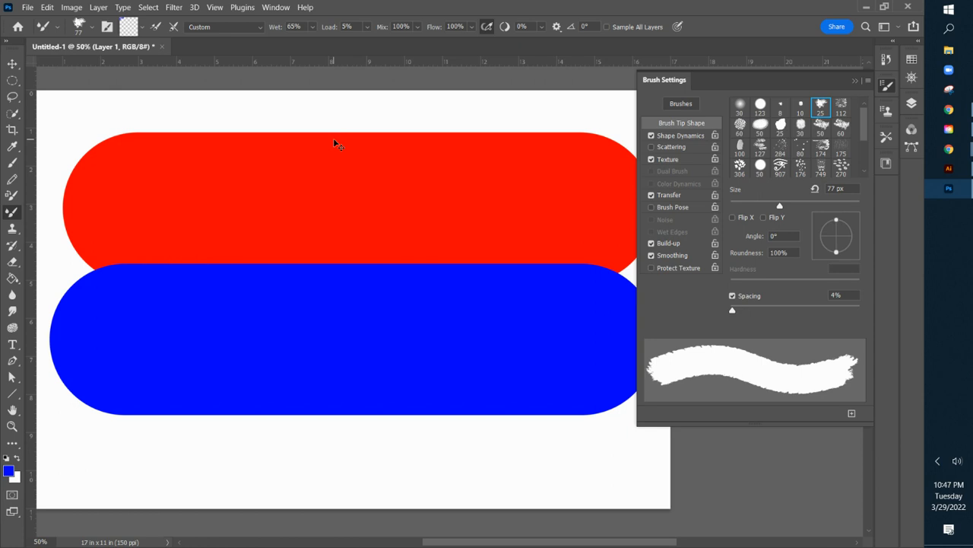
Step: Load the brush with blue under the Moist, Heavy Mix preset and try strokes on the red band and across the color boundary
{"action": "left_click", "coordinate": [251, 27]}
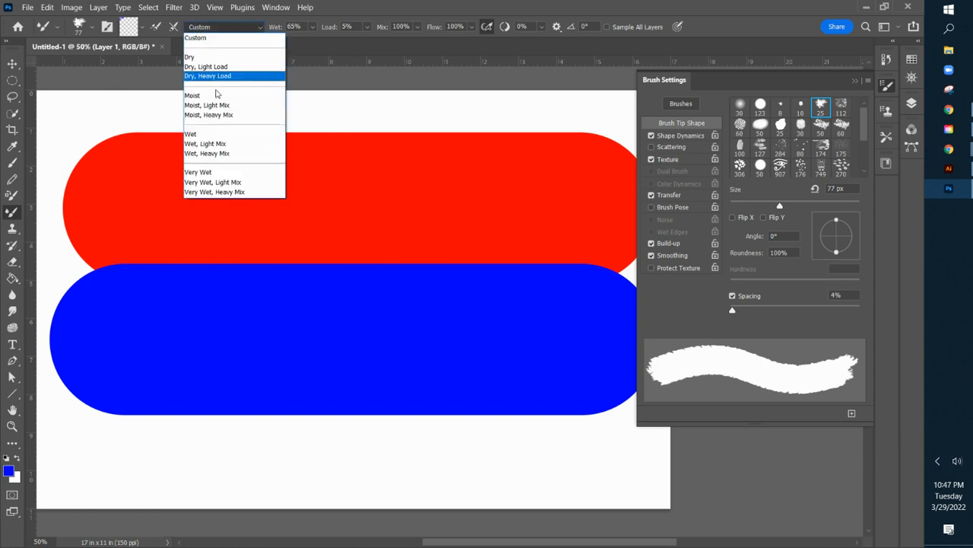
{"action": "left_click", "coordinate": [229, 114]}
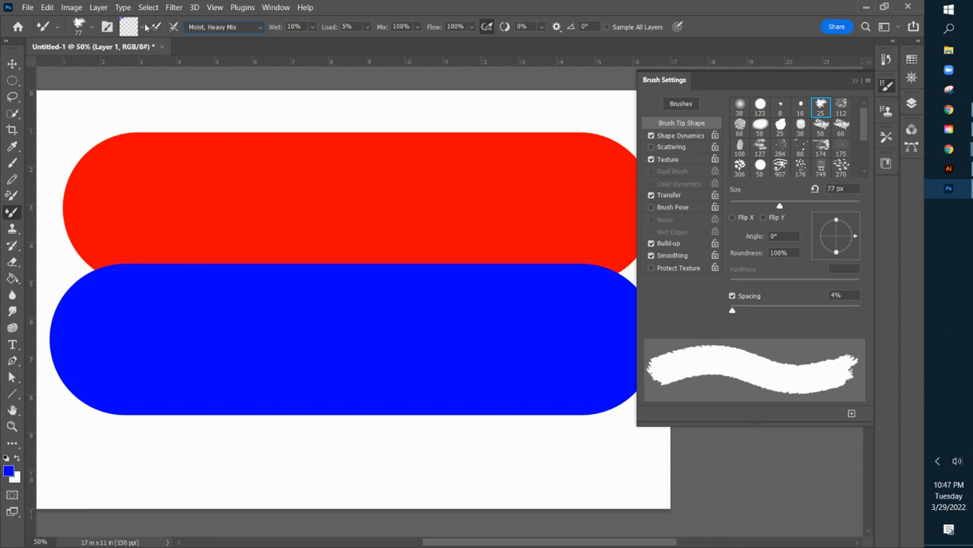
{"action": "left_click", "coordinate": [144, 29]}
{"action": "left_click", "coordinate": [152, 40]}
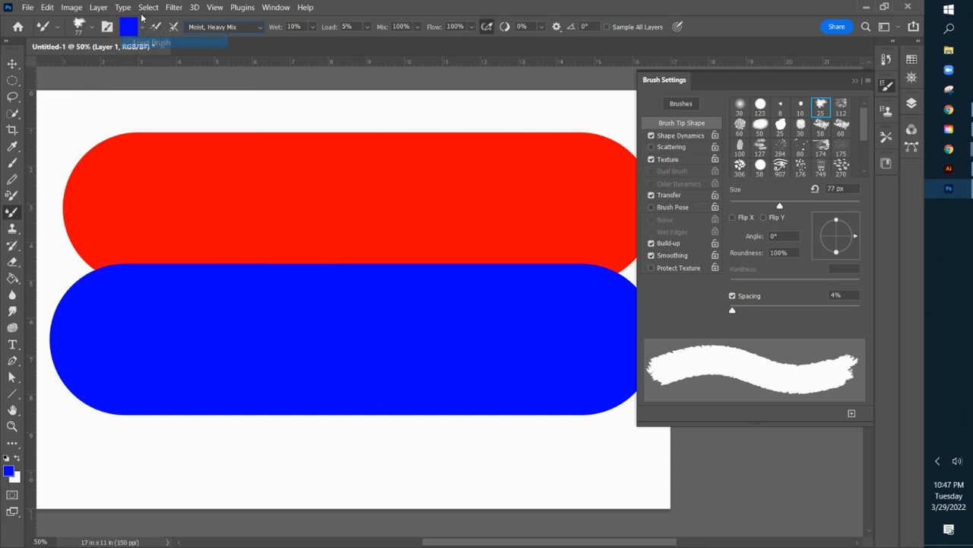
{"action": "mouse_move", "coordinate": [294, 217]}
{"action": "left_mouse_down"}
{"action": "mouse_move", "coordinate": [289, 299]}
{"action": "mouse_move", "coordinate": [331, 234]}
{"action": "mouse_move", "coordinate": [328, 201]}
{"action": "left_mouse_up"}
{"action": "mouse_move", "coordinate": [357, 283]}
{"action": "left_mouse_down"}
{"action": "mouse_move", "coordinate": [342, 313]}
{"action": "mouse_move", "coordinate": [373, 300]}
{"action": "mouse_move", "coordinate": [400, 250]}
{"action": "mouse_move", "coordinate": [402, 212]}
{"action": "mouse_move", "coordinate": [402, 292]}
{"action": "mouse_move", "coordinate": [423, 263]}
{"action": "mouse_move", "coordinate": [433, 206]}
{"action": "mouse_move", "coordinate": [430, 289]}
{"action": "mouse_move", "coordinate": [453, 261]}
{"action": "mouse_move", "coordinate": [468, 220]}
{"action": "mouse_move", "coordinate": [463, 199]}
{"action": "mouse_move", "coordinate": [471, 282]}
{"action": "mouse_move", "coordinate": [490, 246]}
{"action": "left_mouse_up"}
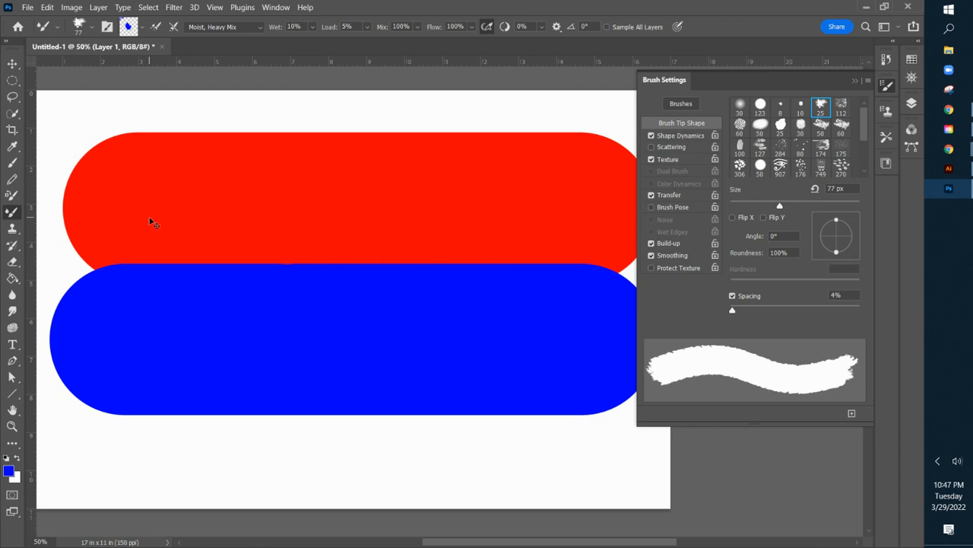
Step: Apply the Wet, Heavy Mix preset with cleaning after each stroke and smear three strokes from the blue band into the red
{"action": "left_click", "coordinate": [261, 28]}
{"action": "left_click", "coordinate": [228, 153]}
{"action": "left_click", "coordinate": [173, 27]}
{"action": "mouse_move", "coordinate": [241, 294]}
{"action": "left_mouse_down"}
{"action": "mouse_move", "coordinate": [276, 246]}
{"action": "mouse_move", "coordinate": [280, 199]}
{"action": "left_mouse_up"}
{"action": "left_click_drag", "start_coordinate": [294, 298], "coordinate": [348, 185]}
{"action": "mouse_move", "coordinate": [343, 300]}
{"action": "left_mouse_down"}
{"action": "mouse_move", "coordinate": [386, 244]}
{"action": "mouse_move", "coordinate": [395, 187]}
{"action": "left_mouse_up"}
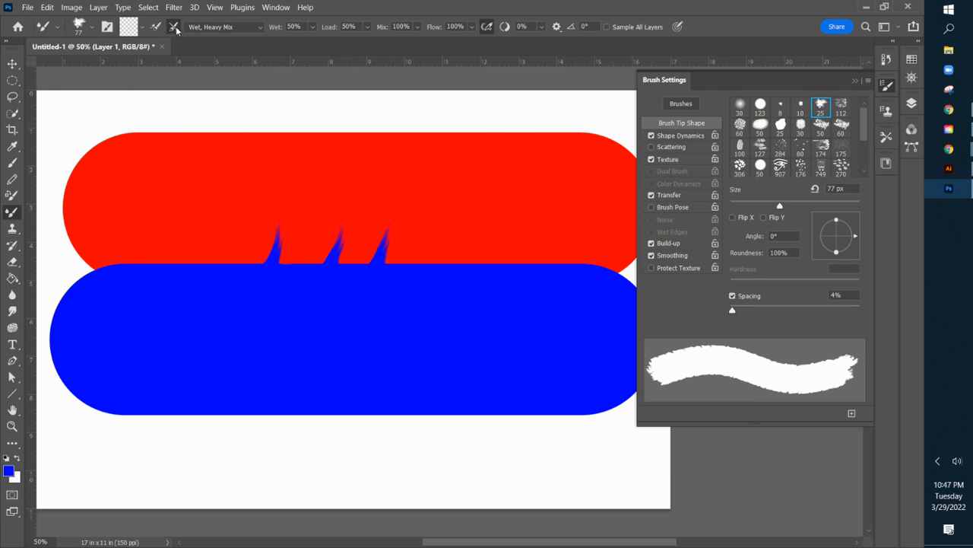
Step: Smear four more upward strokes from the blue band into the red without cleaning the brush after each stroke
{"action": "mouse_move", "coordinate": [391, 272]}
{"action": "left_mouse_down"}
{"action": "mouse_move", "coordinate": [412, 257]}
{"action": "mouse_move", "coordinate": [421, 193]}
{"action": "left_mouse_up"}
{"action": "left_click_drag", "start_coordinate": [461, 270], "coordinate": [459, 183]}
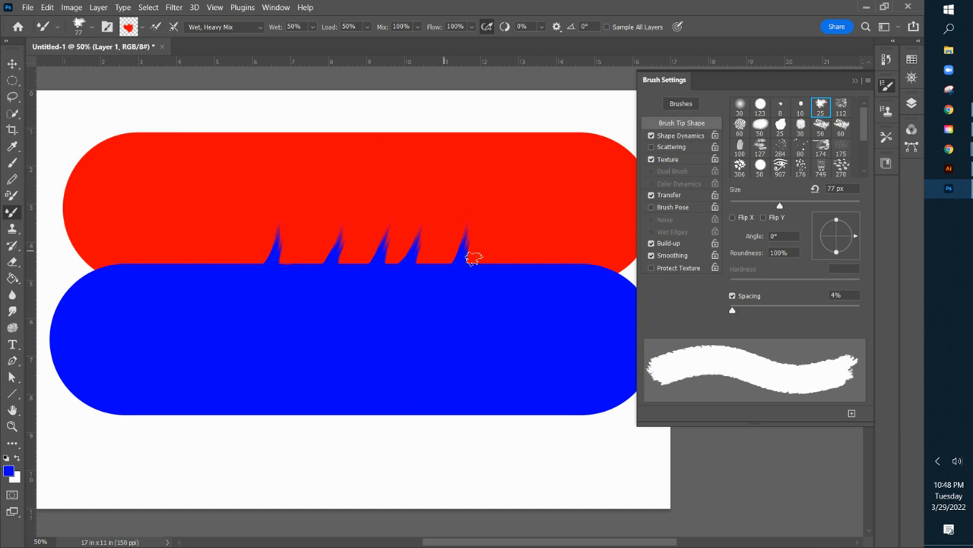
{"action": "left_click_drag", "start_coordinate": [484, 292], "coordinate": [509, 229]}
{"action": "left_click_drag", "start_coordinate": [523, 306], "coordinate": [537, 223]}
Step: Sample red from the red band and smear strokes across the boundary near the right and left ends of the bands
{"action": "left_click", "coordinate": [560, 187], "text": "alt"}
{"action": "left_click_drag", "start_coordinate": [585, 245], "coordinate": [583, 293]}
{"action": "mouse_move", "coordinate": [578, 212]}
{"action": "left_mouse_down"}
{"action": "mouse_move", "coordinate": [617, 276]}
{"action": "mouse_move", "coordinate": [602, 295]}
{"action": "left_mouse_up"}
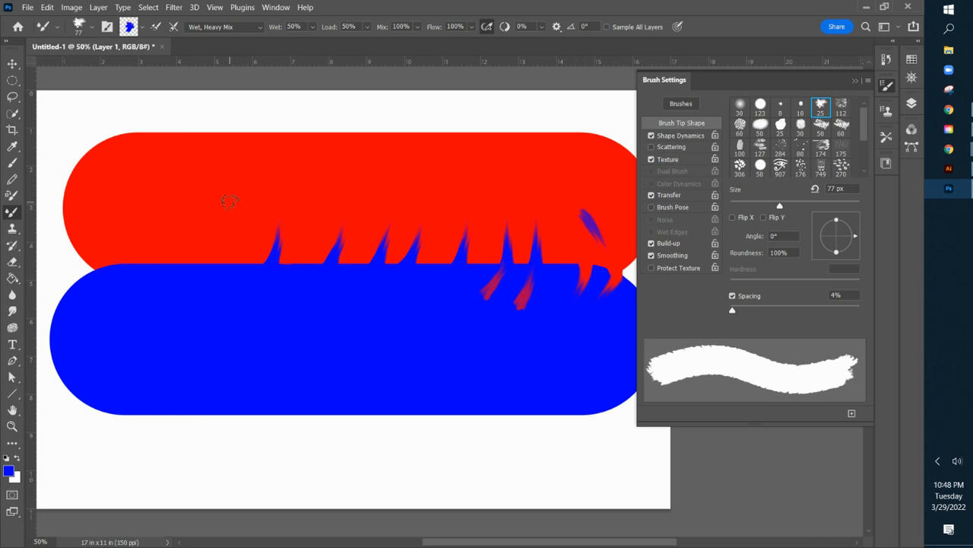
{"action": "mouse_move", "coordinate": [230, 201]}
{"action": "left_mouse_down"}
{"action": "mouse_move", "coordinate": [212, 252]}
{"action": "mouse_move", "coordinate": [226, 301]}
{"action": "left_mouse_up"}
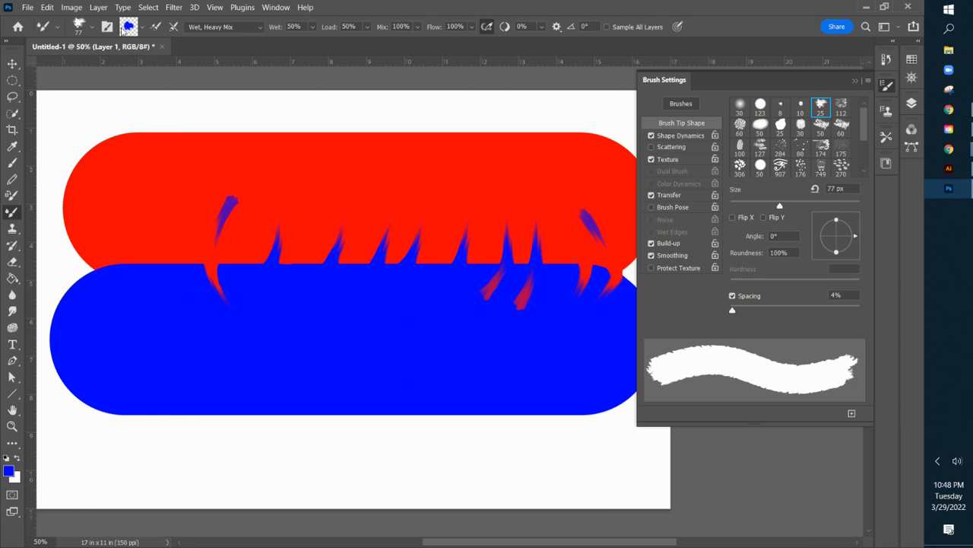
{"action": "mouse_move", "coordinate": [174, 298]}
{"action": "left_mouse_down"}
{"action": "mouse_move", "coordinate": [168, 270]}
{"action": "mouse_move", "coordinate": [181, 201]}
{"action": "left_mouse_up"}
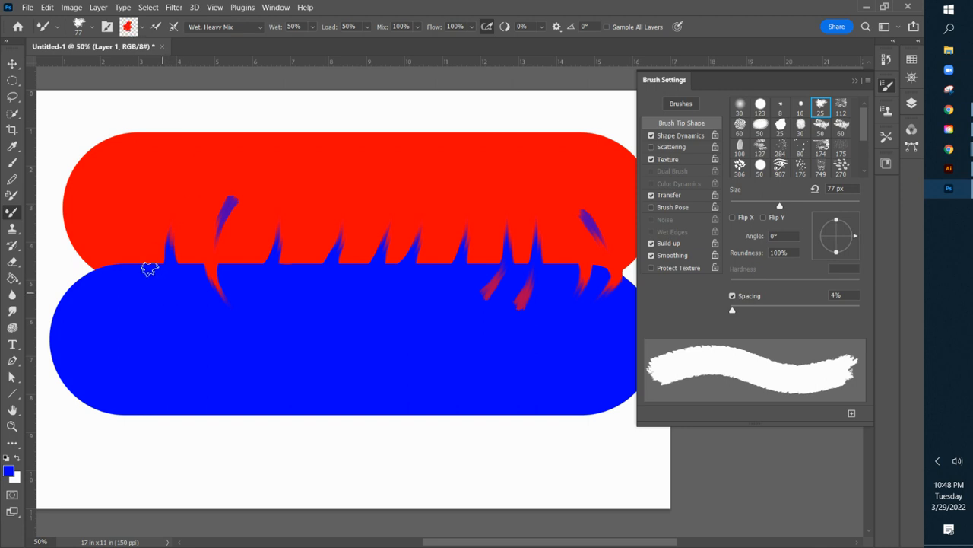
Step: Smear two strokes across the boundary's left end, following each with a short test stroke on the white area above the red band
{"action": "left_click_drag", "start_coordinate": [120, 249], "coordinate": [138, 302]}
{"action": "left_click_drag", "start_coordinate": [152, 107], "coordinate": [210, 115]}
{"action": "left_click_drag", "start_coordinate": [148, 265], "coordinate": [150, 228]}
{"action": "left_click_drag", "start_coordinate": [231, 111], "coordinate": [266, 112]}
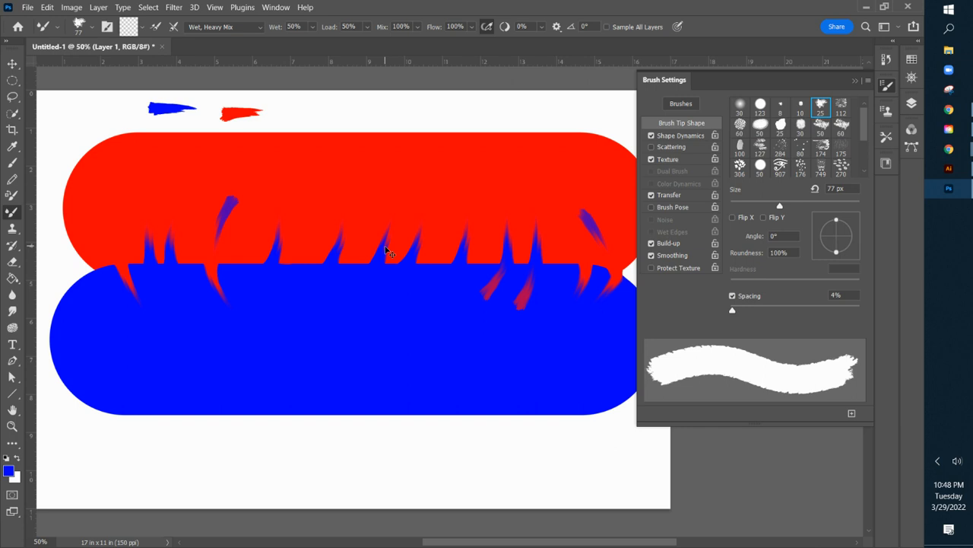
Step: Undo all the Wet, Heavy Mix smears along the boundary and the test strokes on the white area
{"action": "key", "text": "ctrl+z"}
{"action": "key", "text": "ctrl+z"}
{"action": "key", "text": "ctrl+z"}
{"action": "key", "text": "ctrl+z"}
{"action": "key", "text": "ctrl+z"}
{"action": "key", "text": "ctrl+z"}
{"action": "key", "text": "ctrl+z"}
{"action": "key", "text": "ctrl+z"}
{"action": "key", "text": "ctrl+z"}
{"action": "key", "text": "ctrl+z"}
{"action": "key", "text": "ctrl+z"}
{"action": "key", "text": "ctrl+z"}
{"action": "key", "text": "ctrl+z"}
{"action": "key", "text": "ctrl+z"}
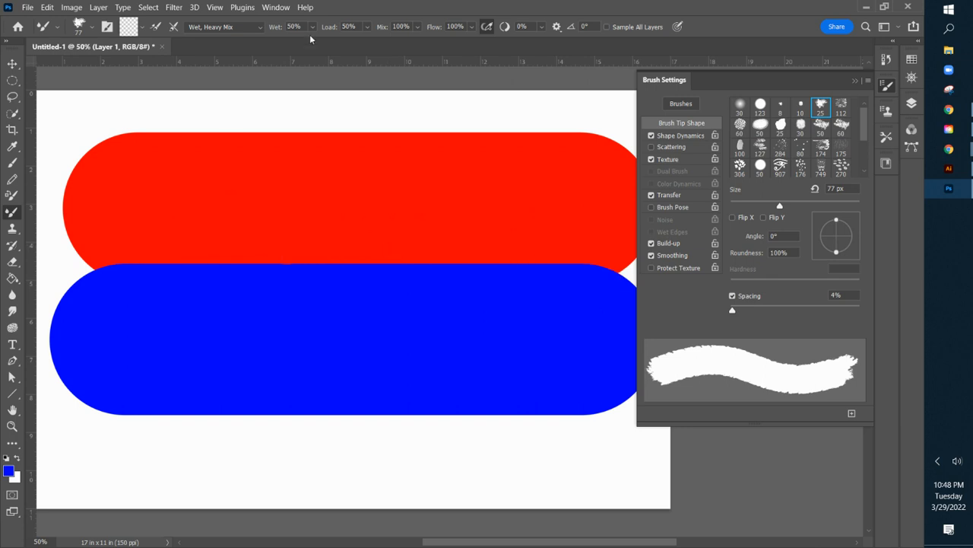
Step: Apply the Very Wet, Light Mix preset and smear three strokes from red down into blue and one from blue up into red
{"action": "left_click", "coordinate": [259, 29]}
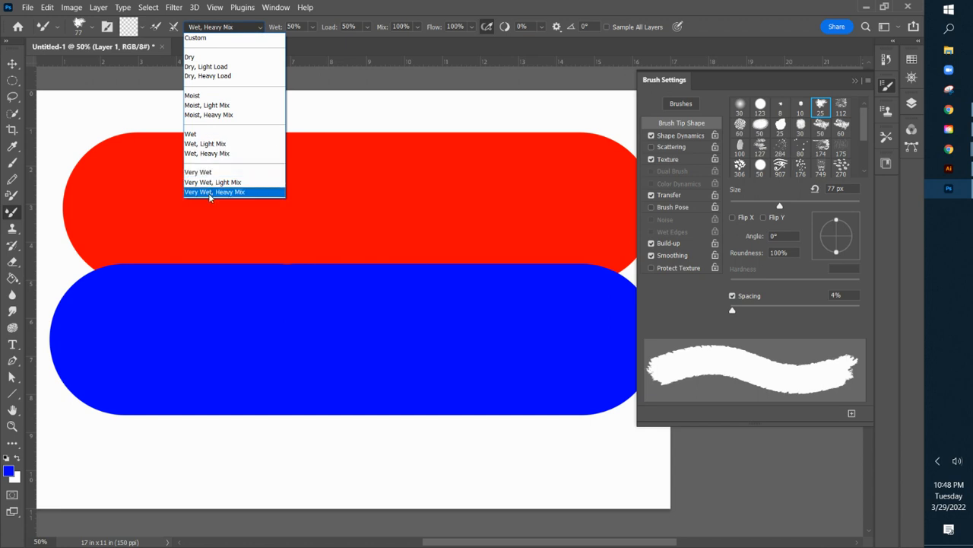
{"action": "left_click", "coordinate": [210, 193]}
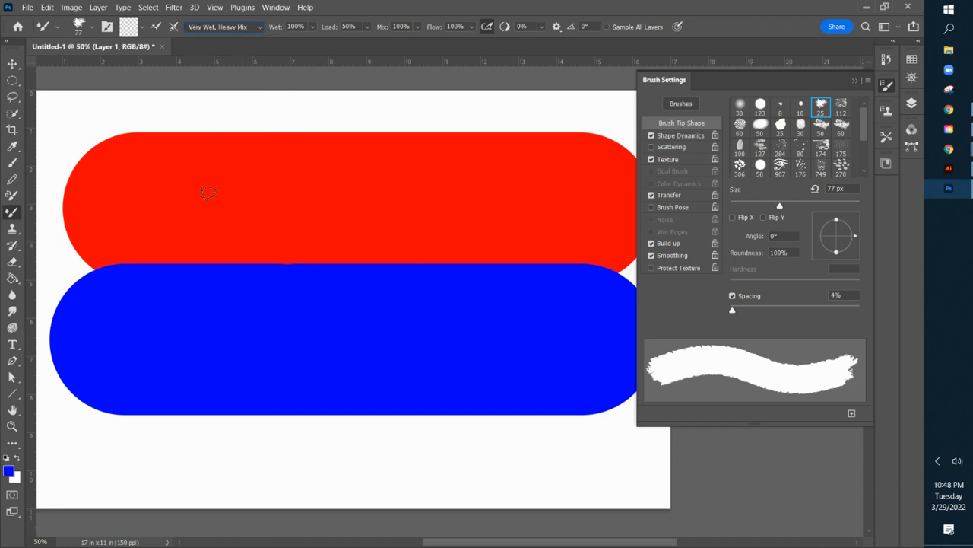
{"action": "left_click", "coordinate": [259, 28]}
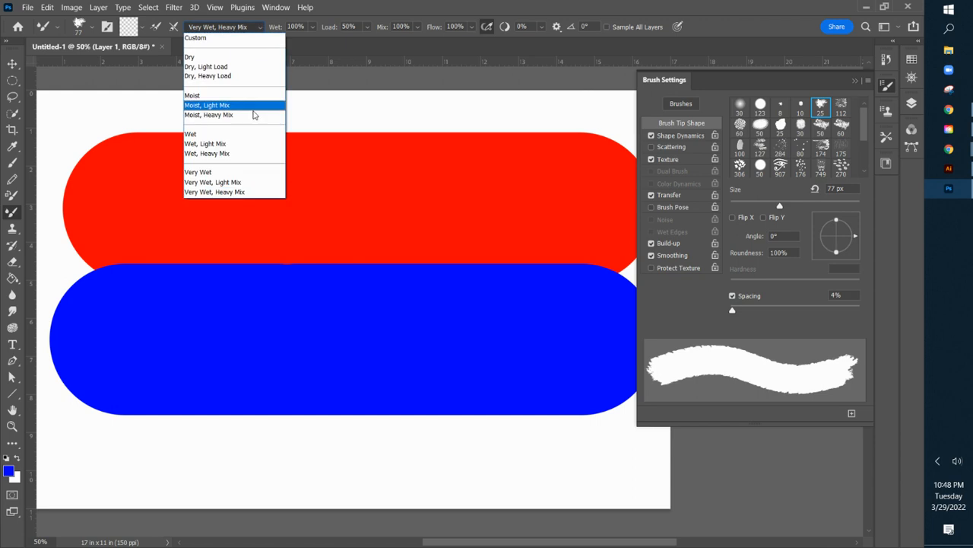
{"action": "left_click", "coordinate": [251, 182]}
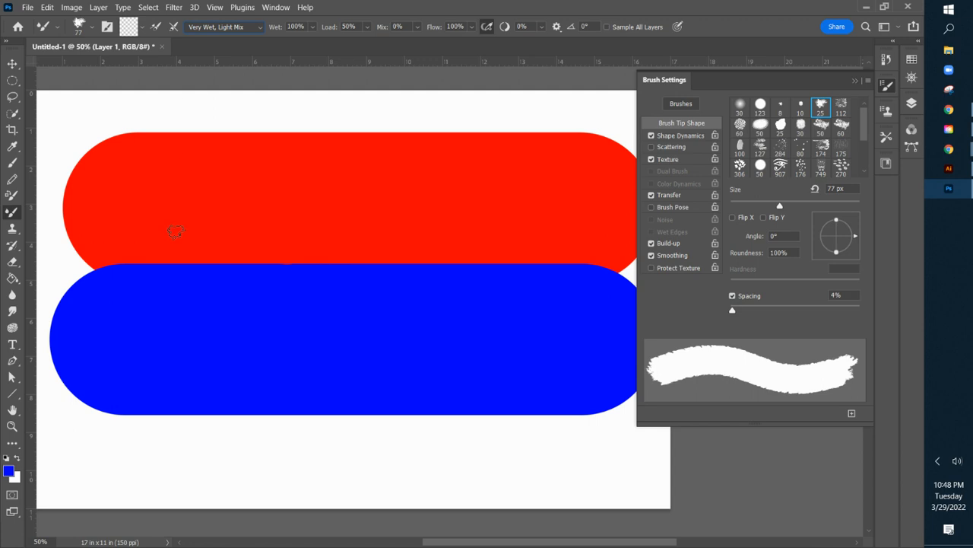
{"action": "mouse_move", "coordinate": [176, 230]}
{"action": "left_mouse_down"}
{"action": "mouse_move", "coordinate": [176, 266]}
{"action": "mouse_move", "coordinate": [195, 314]}
{"action": "mouse_move", "coordinate": [239, 343]}
{"action": "mouse_move", "coordinate": [290, 345]}
{"action": "left_mouse_up"}
{"action": "mouse_move", "coordinate": [217, 228]}
{"action": "left_mouse_down"}
{"action": "mouse_move", "coordinate": [263, 330]}
{"action": "mouse_move", "coordinate": [313, 349]}
{"action": "left_mouse_up"}
{"action": "mouse_move", "coordinate": [253, 229]}
{"action": "left_mouse_down"}
{"action": "mouse_move", "coordinate": [267, 276]}
{"action": "mouse_move", "coordinate": [322, 332]}
{"action": "mouse_move", "coordinate": [349, 343]}
{"action": "left_mouse_up"}
{"action": "mouse_move", "coordinate": [352, 262]}
{"action": "left_mouse_down"}
{"action": "mouse_move", "coordinate": [327, 217]}
{"action": "mouse_move", "coordinate": [335, 198]}
{"action": "left_mouse_up"}
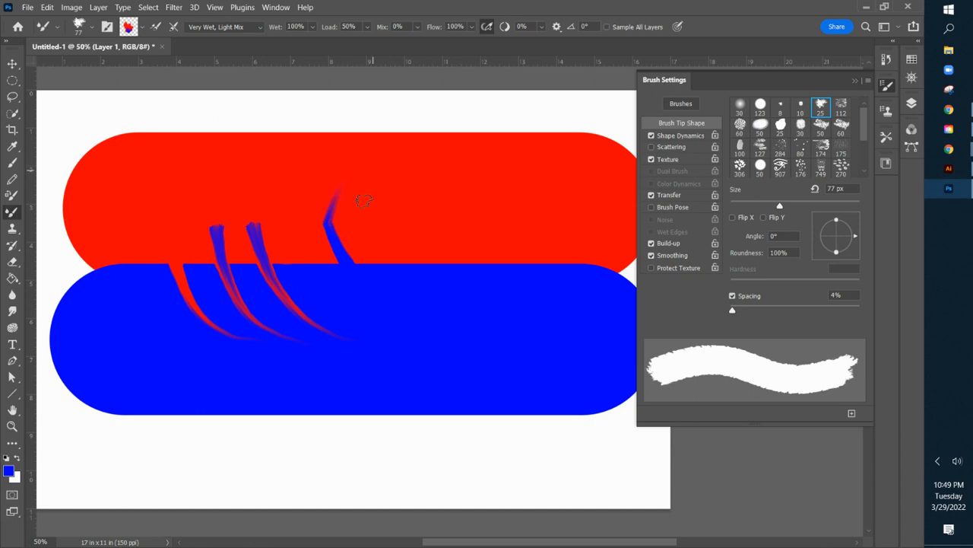
Step: Smear three more curved strokes in alternating directions across the boundary, sampling red from the red band after the first
{"action": "mouse_move", "coordinate": [446, 309]}
{"action": "left_mouse_down"}
{"action": "mouse_move", "coordinate": [389, 266]}
{"action": "mouse_move", "coordinate": [386, 201]}
{"action": "left_mouse_up"}
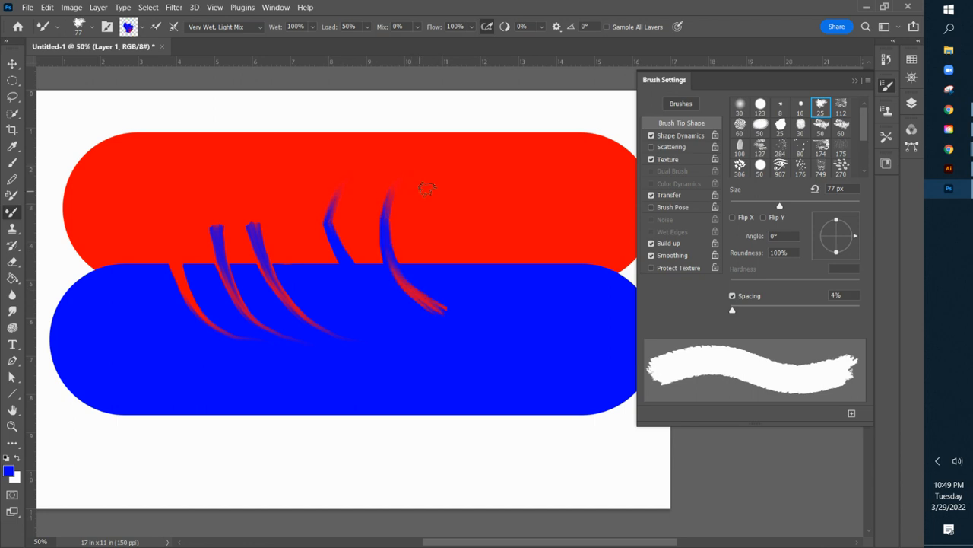
{"action": "left_click", "coordinate": [423, 199], "text": "alt"}
{"action": "left_click_drag", "start_coordinate": [498, 312], "coordinate": [508, 308]}
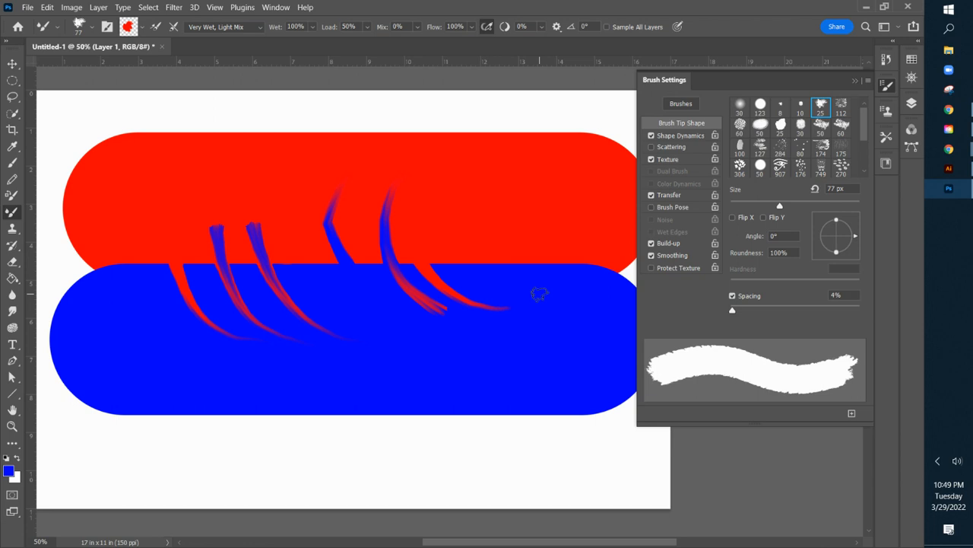
{"action": "mouse_move", "coordinate": [477, 272]}
{"action": "left_mouse_down"}
{"action": "mouse_move", "coordinate": [458, 238]}
{"action": "mouse_move", "coordinate": [455, 210]}
{"action": "left_mouse_up"}
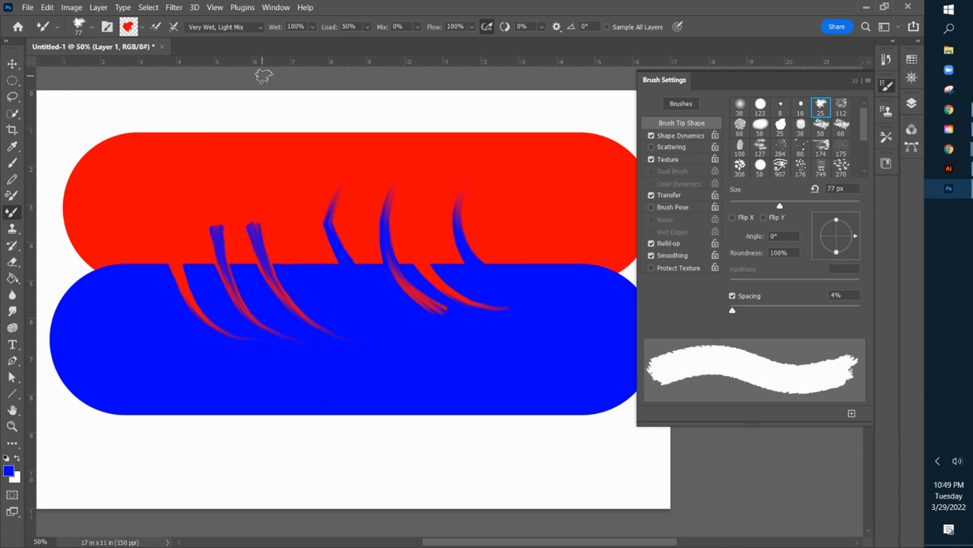
Step: Undo all the Very Wet, Light Mix smears across the red and blue boundary
{"action": "key", "text": "ctrl+z"}
{"action": "key", "text": "ctrl+z"}
{"action": "key", "text": "ctrl+z"}
{"action": "key", "text": "ctrl+z"}
{"action": "key", "text": "ctrl+z"}
{"action": "key", "text": "ctrl+z"}
{"action": "key", "text": "ctrl+z"}
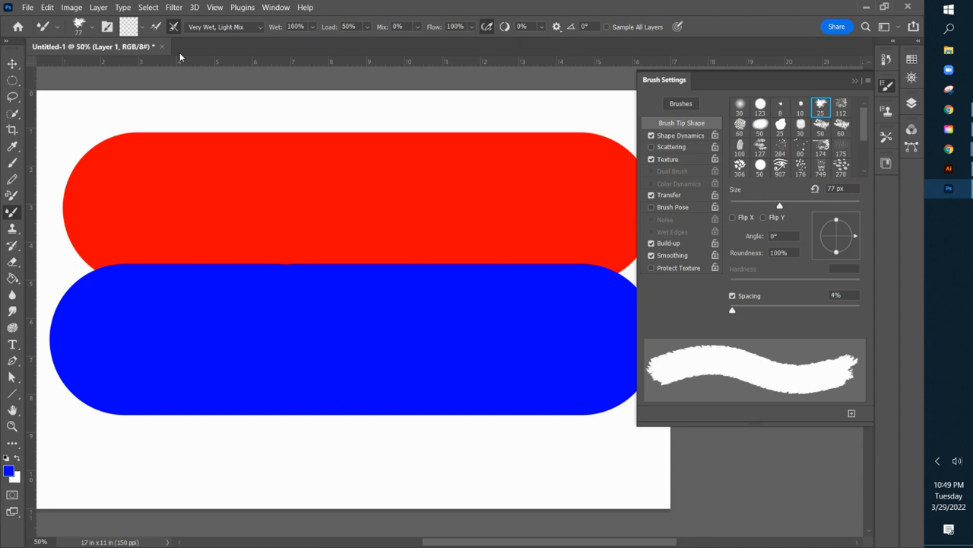
Step: Apply the Very Wet, Heavy Mix preset and smear strokes from blue up into red and from red onto the white area above
{"action": "left_click", "coordinate": [262, 27]}
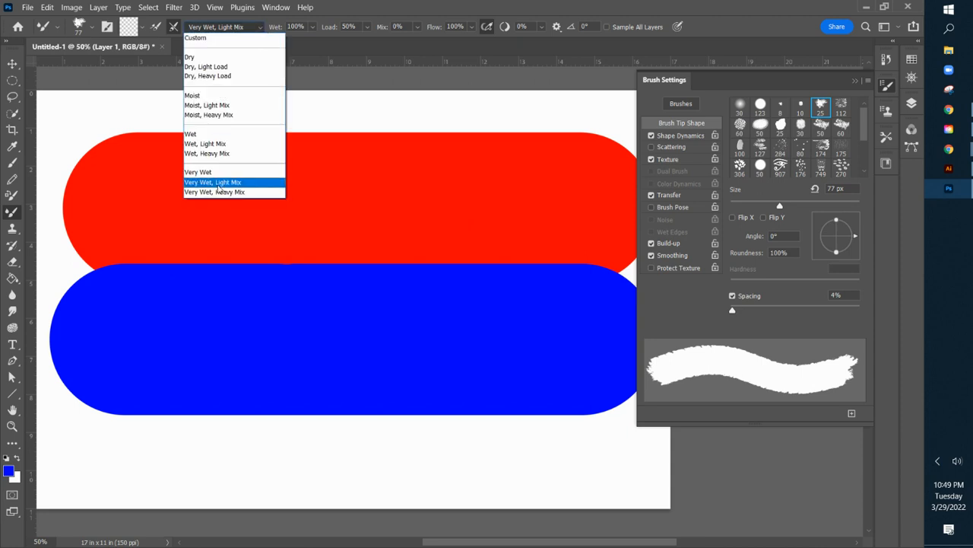
{"action": "left_click", "coordinate": [201, 192]}
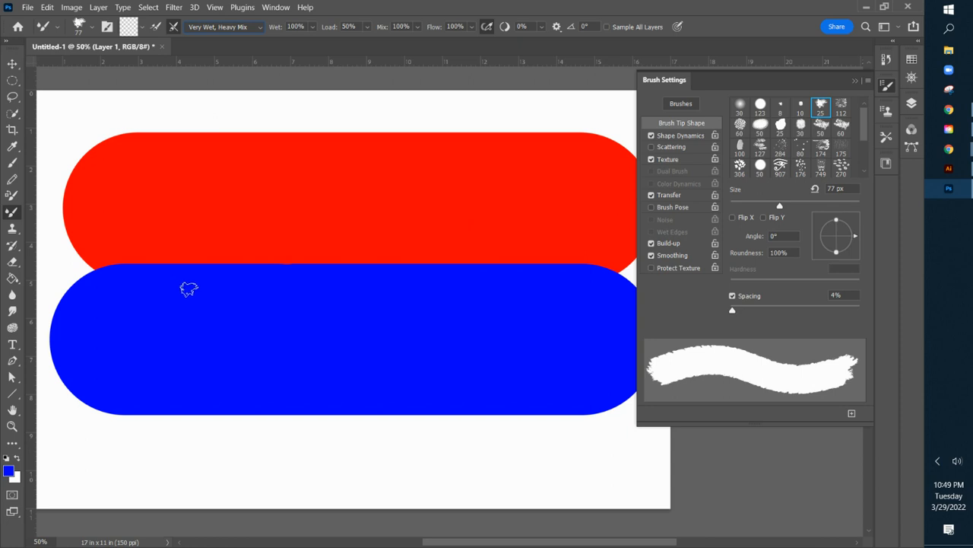
{"action": "mouse_move", "coordinate": [206, 283]}
{"action": "left_mouse_down"}
{"action": "mouse_move", "coordinate": [182, 193]}
{"action": "mouse_move", "coordinate": [200, 154]}
{"action": "left_mouse_up"}
{"action": "mouse_move", "coordinate": [248, 295]}
{"action": "left_mouse_down"}
{"action": "mouse_move", "coordinate": [218, 224]}
{"action": "mouse_move", "coordinate": [219, 184]}
{"action": "mouse_move", "coordinate": [241, 127]}
{"action": "mouse_move", "coordinate": [267, 270]}
{"action": "mouse_move", "coordinate": [264, 153]}
{"action": "mouse_move", "coordinate": [280, 116]}
{"action": "mouse_move", "coordinate": [382, 100]}
{"action": "left_mouse_up"}
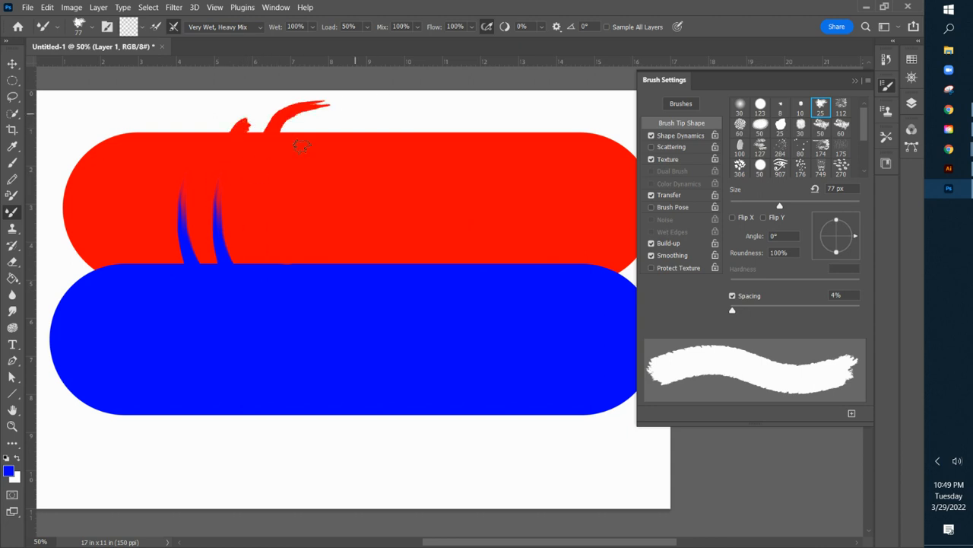
{"action": "mouse_move", "coordinate": [300, 131]}
{"action": "left_mouse_down"}
{"action": "mouse_move", "coordinate": [352, 122]}
{"action": "mouse_move", "coordinate": [466, 126]}
{"action": "mouse_move", "coordinate": [338, 200]}
{"action": "mouse_move", "coordinate": [314, 228]}
{"action": "mouse_move", "coordinate": [340, 174]}
{"action": "mouse_move", "coordinate": [412, 117]}
{"action": "mouse_move", "coordinate": [450, 108]}
{"action": "left_mouse_up"}
Step: Smear three curved strokes from the blue band up into the red and four from the red band down into the blue
{"action": "left_click_drag", "start_coordinate": [370, 278], "coordinate": [363, 216]}
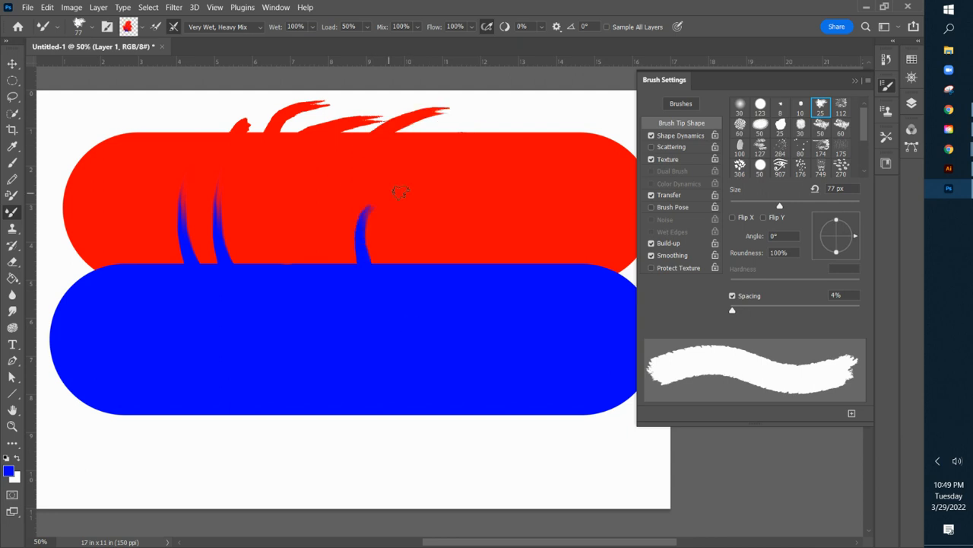
{"action": "mouse_move", "coordinate": [411, 283]}
{"action": "left_mouse_down"}
{"action": "mouse_move", "coordinate": [404, 226]}
{"action": "mouse_move", "coordinate": [420, 199]}
{"action": "left_mouse_up"}
{"action": "mouse_move", "coordinate": [294, 263]}
{"action": "left_mouse_down"}
{"action": "mouse_move", "coordinate": [322, 306]}
{"action": "mouse_move", "coordinate": [363, 328]}
{"action": "left_mouse_up"}
{"action": "left_click_drag", "start_coordinate": [264, 265], "coordinate": [307, 342]}
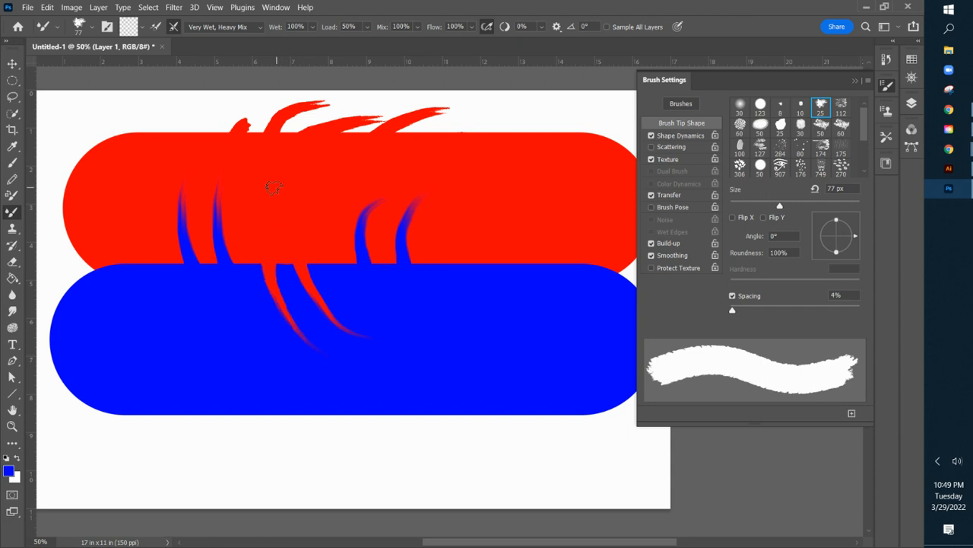
{"action": "mouse_move", "coordinate": [143, 252]}
{"action": "left_mouse_down"}
{"action": "mouse_move", "coordinate": [167, 305]}
{"action": "mouse_move", "coordinate": [239, 350]}
{"action": "left_mouse_up"}
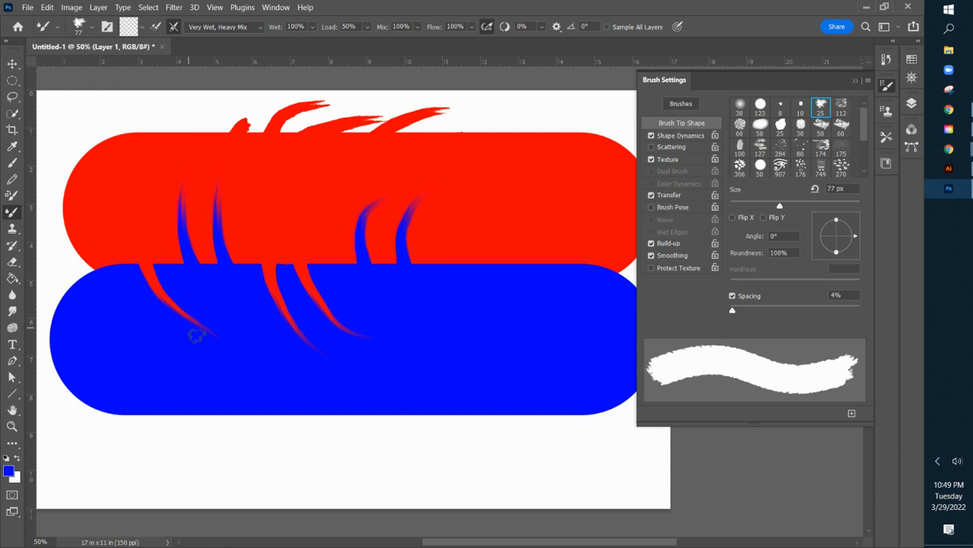
{"action": "mouse_move", "coordinate": [440, 242]}
{"action": "left_mouse_down"}
{"action": "mouse_move", "coordinate": [445, 279]}
{"action": "mouse_move", "coordinate": [467, 310]}
{"action": "mouse_move", "coordinate": [541, 332]}
{"action": "left_mouse_up"}
{"action": "left_click_drag", "start_coordinate": [519, 268], "coordinate": [513, 198]}
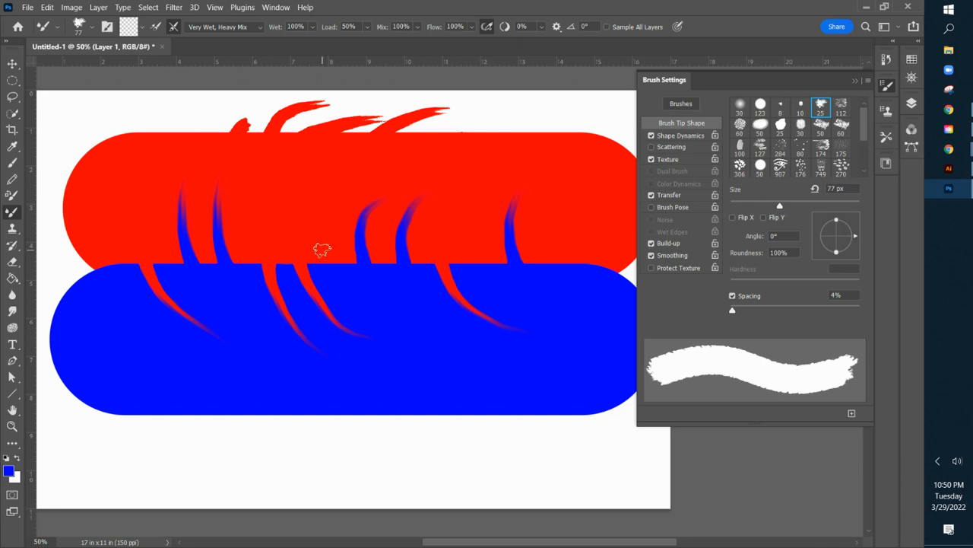
Step: Switch to the solid, rough-edged brush tip labelled 25 and enlarge it to 200 px
{"action": "left_click", "coordinate": [782, 126]}
{"action": "key", "text": "bracketright"}
{"action": "key", "text": "bracketright"}
{"action": "key", "text": "bracketright"}
{"action": "key", "text": "bracketright"}
{"action": "key", "text": "bracketright"}
{"action": "key", "text": "bracketright"}
{"action": "key", "text": "bracketright"}
{"action": "key", "text": "bracketright"}
{"action": "key", "text": "bracketright"}
Step: Smear broad sweeping strokes along the color boundary and up through the red band to its upper edge
{"action": "mouse_move", "coordinate": [464, 239]}
{"action": "left_mouse_down"}
{"action": "mouse_move", "coordinate": [502, 244]}
{"action": "mouse_move", "coordinate": [559, 278]}
{"action": "mouse_move", "coordinate": [489, 280]}
{"action": "mouse_move", "coordinate": [475, 266]}
{"action": "mouse_move", "coordinate": [426, 273]}
{"action": "mouse_move", "coordinate": [380, 259]}
{"action": "mouse_move", "coordinate": [326, 269]}
{"action": "mouse_move", "coordinate": [300, 251]}
{"action": "mouse_move", "coordinate": [205, 244]}
{"action": "mouse_move", "coordinate": [158, 264]}
{"action": "mouse_move", "coordinate": [95, 266]}
{"action": "mouse_move", "coordinate": [76, 220]}
{"action": "mouse_move", "coordinate": [122, 182]}
{"action": "mouse_move", "coordinate": [481, 251]}
{"action": "mouse_move", "coordinate": [335, 262]}
{"action": "mouse_move", "coordinate": [456, 266]}
{"action": "mouse_move", "coordinate": [536, 209]}
{"action": "mouse_move", "coordinate": [537, 159]}
{"action": "left_mouse_up"}
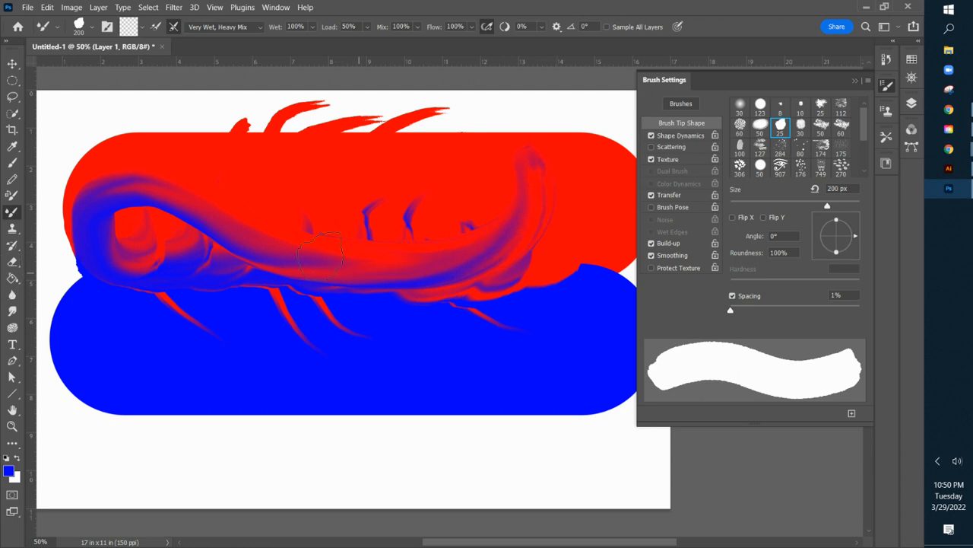
{"action": "mouse_move", "coordinate": [320, 253]}
{"action": "left_mouse_down"}
{"action": "mouse_move", "coordinate": [358, 261]}
{"action": "mouse_move", "coordinate": [393, 248]}
{"action": "mouse_move", "coordinate": [425, 207]}
{"action": "mouse_move", "coordinate": [409, 166]}
{"action": "left_mouse_up"}
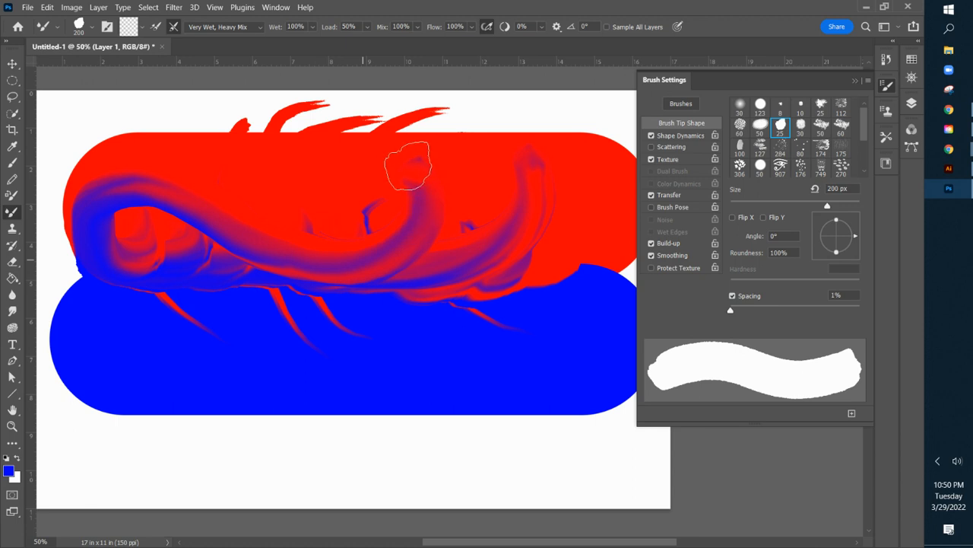
{"action": "mouse_move", "coordinate": [206, 195]}
{"action": "left_mouse_down"}
{"action": "mouse_move", "coordinate": [312, 192]}
{"action": "mouse_move", "coordinate": [312, 118]}
{"action": "left_mouse_up"}
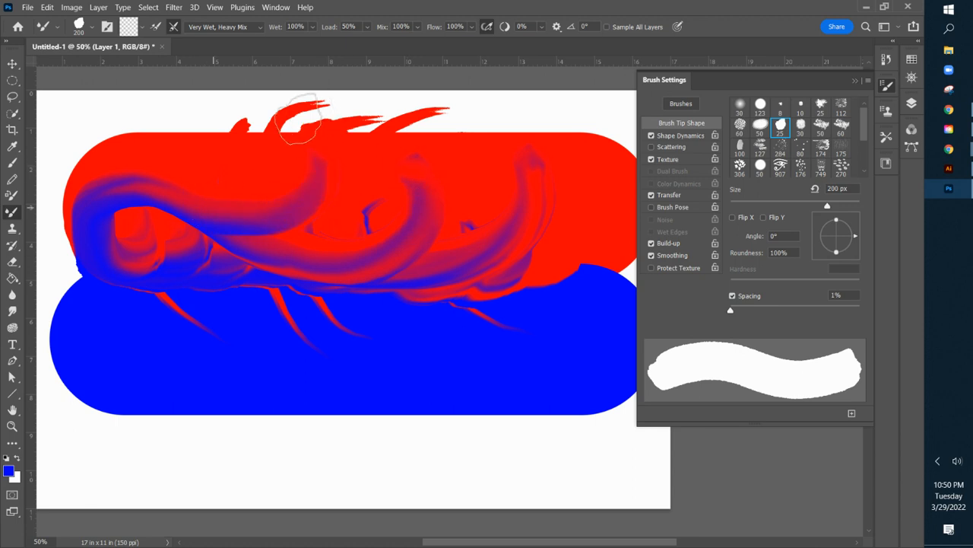
Step: Turn on loading the brush after each stroke and smear three broad strokes across the mixed area and into the blue band
{"action": "left_click", "coordinate": [155, 29]}
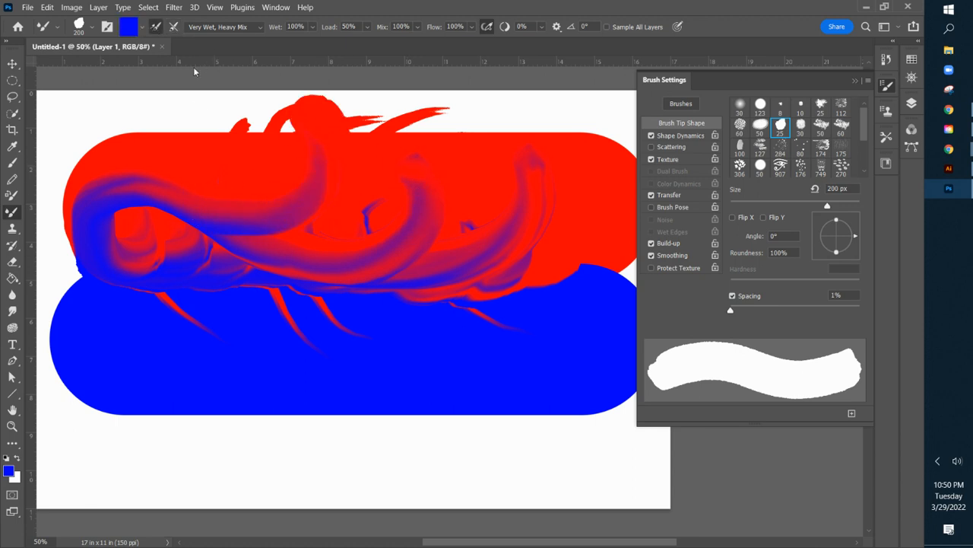
{"action": "left_click_drag", "start_coordinate": [513, 220], "coordinate": [331, 260]}
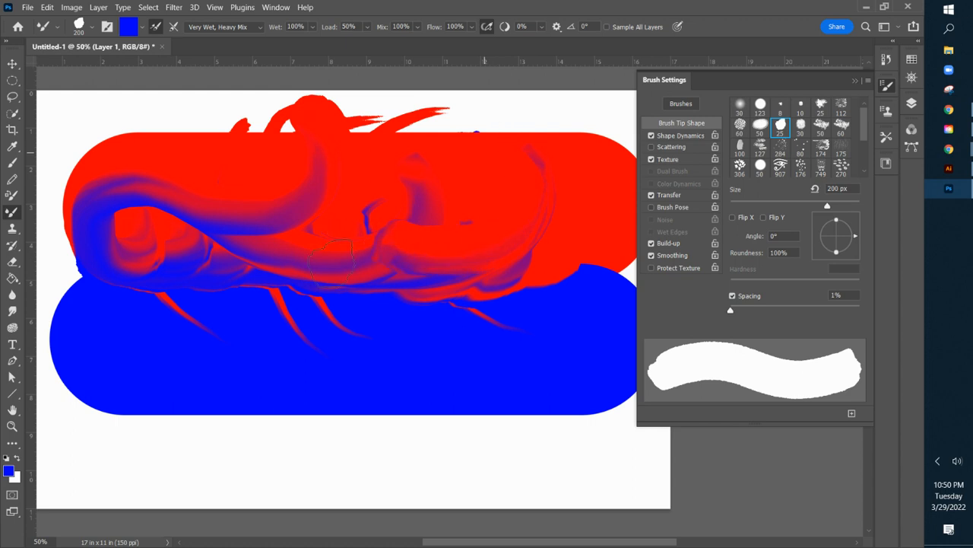
{"action": "mouse_move", "coordinate": [372, 232]}
{"action": "left_mouse_down"}
{"action": "mouse_move", "coordinate": [326, 319]}
{"action": "mouse_move", "coordinate": [454, 324]}
{"action": "left_mouse_up"}
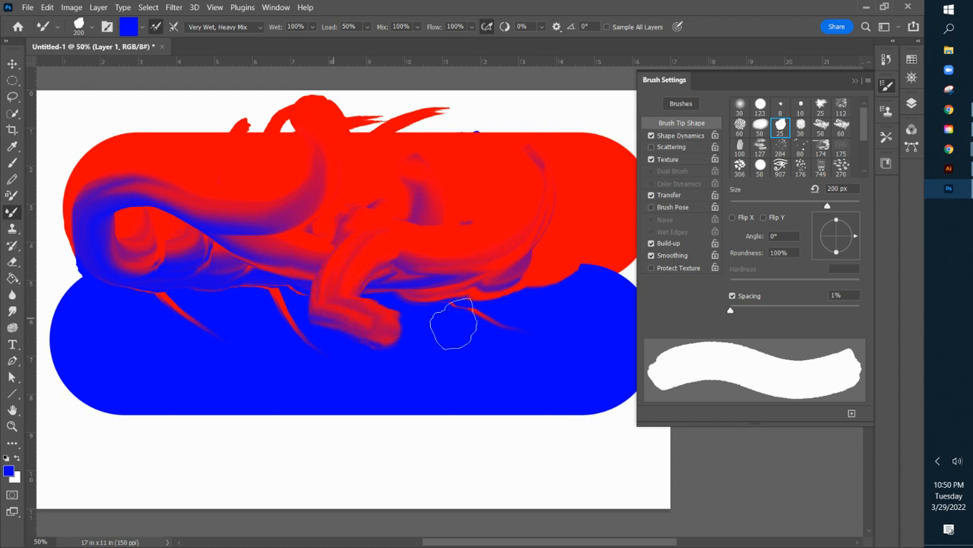
{"action": "mouse_move", "coordinate": [532, 279]}
{"action": "left_mouse_down"}
{"action": "mouse_move", "coordinate": [525, 337]}
{"action": "mouse_move", "coordinate": [468, 348]}
{"action": "left_mouse_up"}
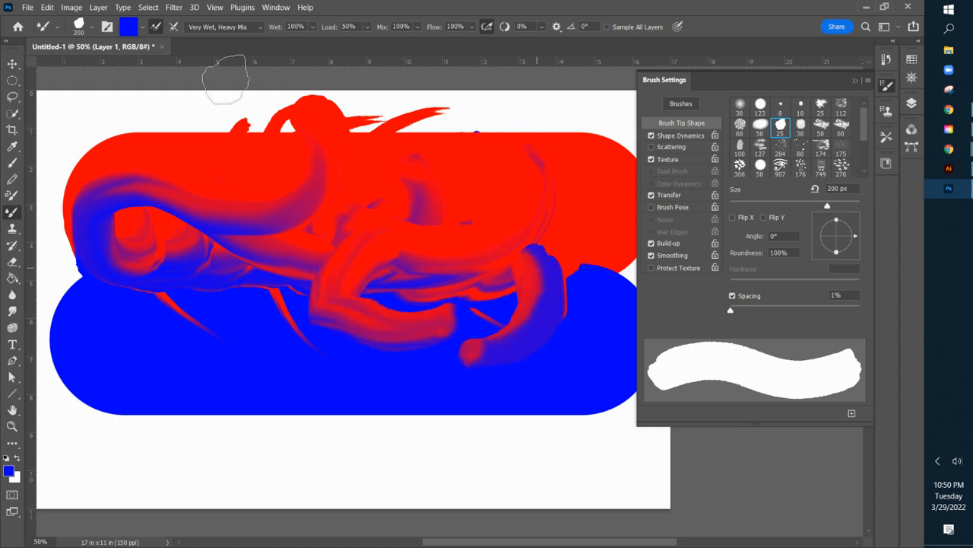
Step: Clean the brush and smear two broad curved strokes from the blue band up into the red
{"action": "left_click", "coordinate": [142, 28]}
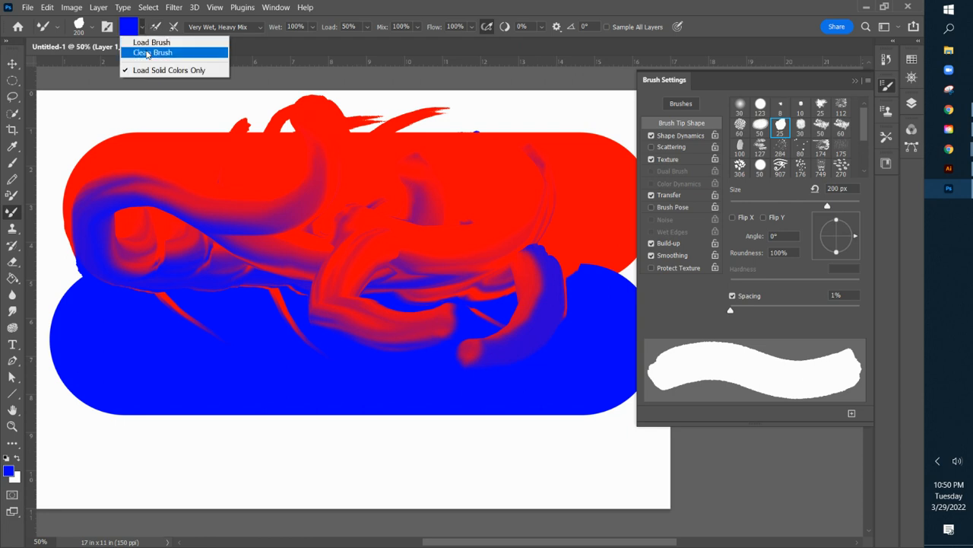
{"action": "left_click", "coordinate": [148, 53]}
{"action": "mouse_move", "coordinate": [173, 282]}
{"action": "left_mouse_down"}
{"action": "mouse_move", "coordinate": [216, 186]}
{"action": "mouse_move", "coordinate": [241, 161]}
{"action": "left_mouse_up"}
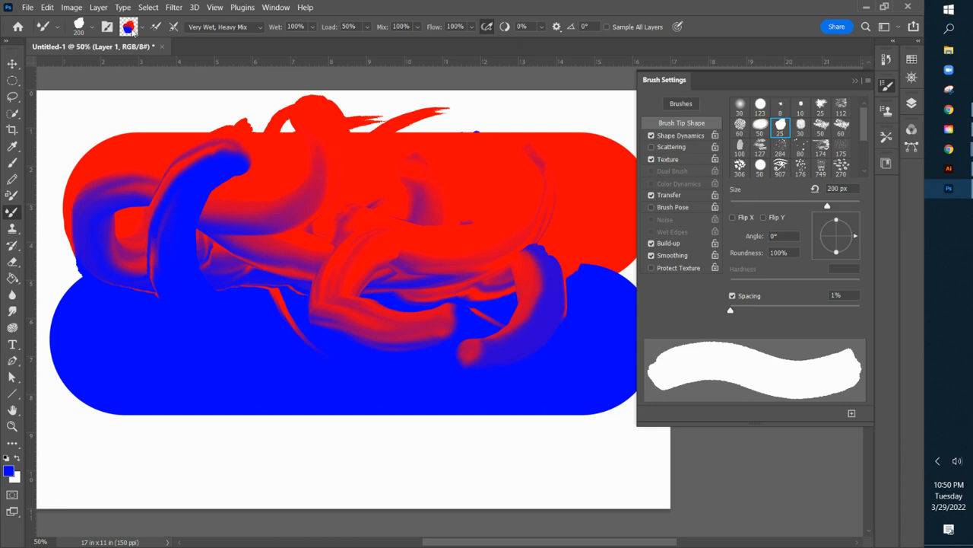
{"action": "mouse_move", "coordinate": [294, 304]}
{"action": "left_mouse_down"}
{"action": "mouse_move", "coordinate": [278, 218]}
{"action": "mouse_move", "coordinate": [352, 157]}
{"action": "mouse_move", "coordinate": [422, 228]}
{"action": "mouse_move", "coordinate": [366, 232]}
{"action": "mouse_move", "coordinate": [443, 186]}
{"action": "left_mouse_up"}
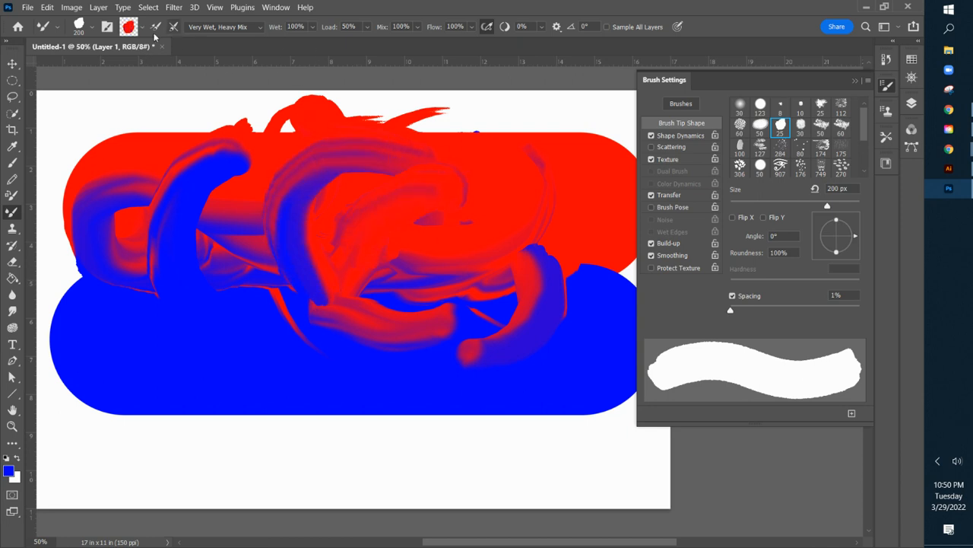